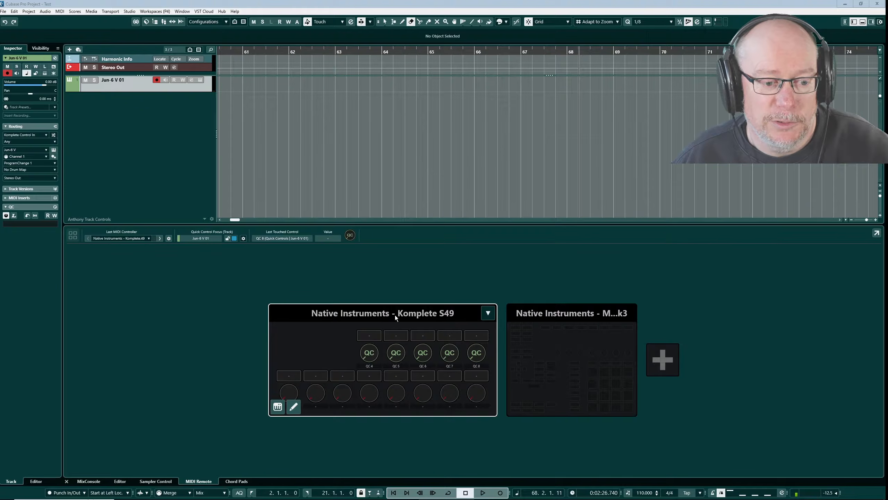
Step: Look through the vendor list for adding a MIDI controller surface, then return to the surface overview
{"action": "mouse_move", "coordinate": [419, 316]}
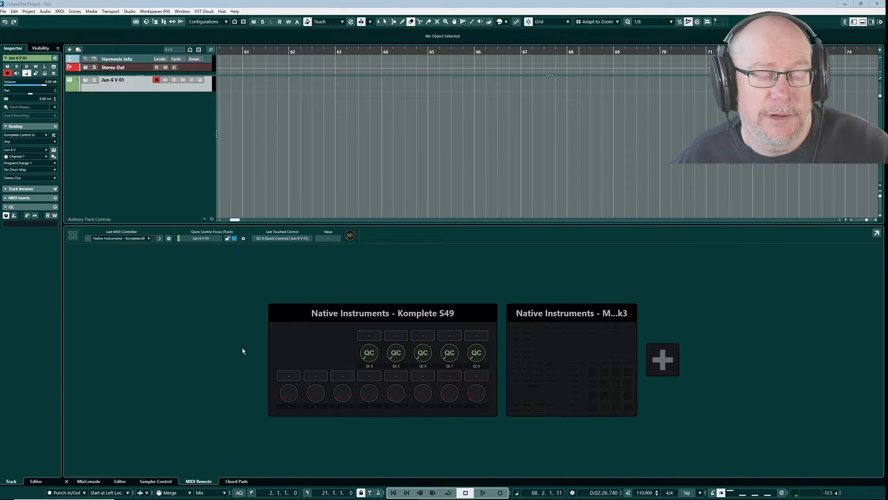
{"action": "mouse_move", "coordinate": [295, 362]}
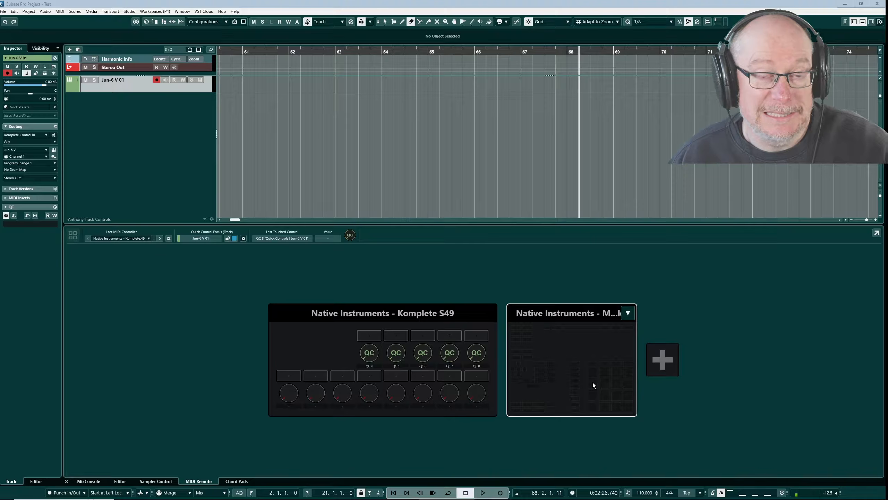
{"action": "left_click", "coordinate": [663, 356]}
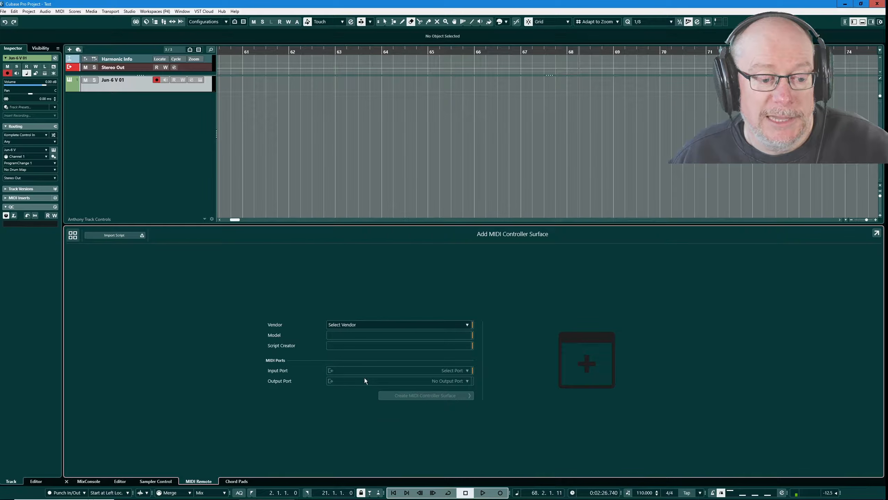
{"action": "left_click", "coordinate": [383, 328]}
{"action": "scroll", "coordinate": [376, 437], "scroll_direction": "down", "scroll_amount": 4}
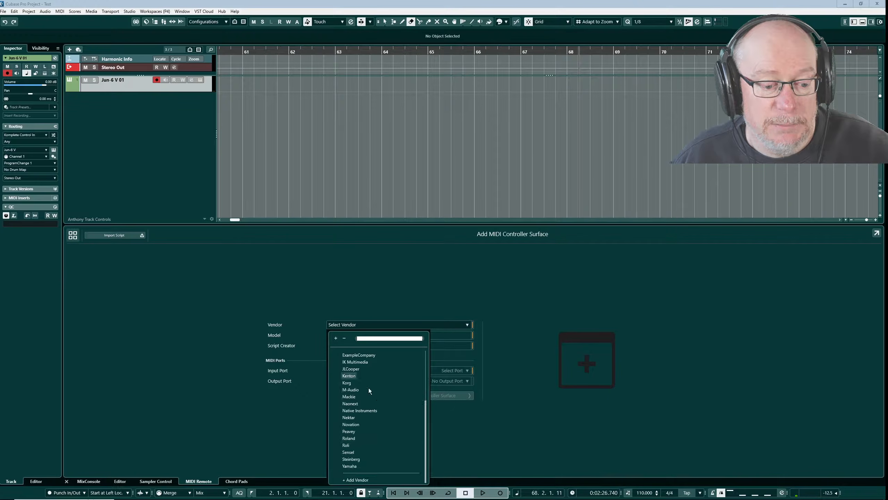
{"action": "left_click", "coordinate": [388, 247]}
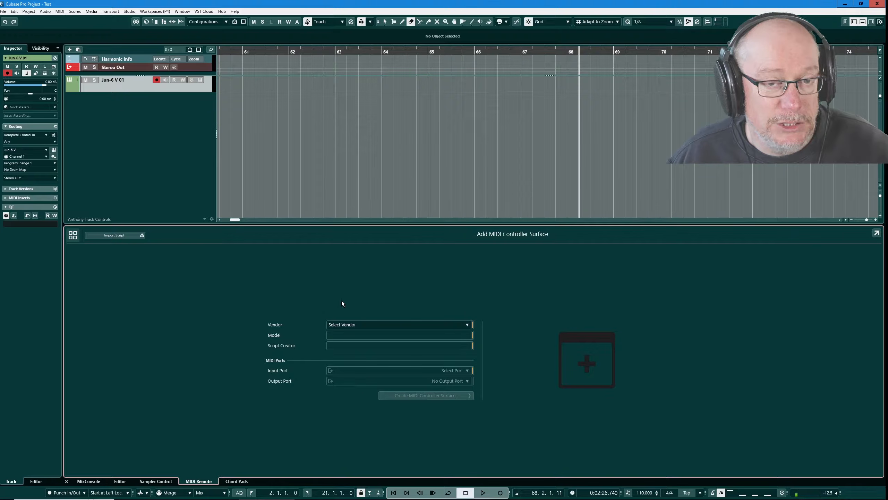
{"action": "left_click", "coordinate": [73, 236]}
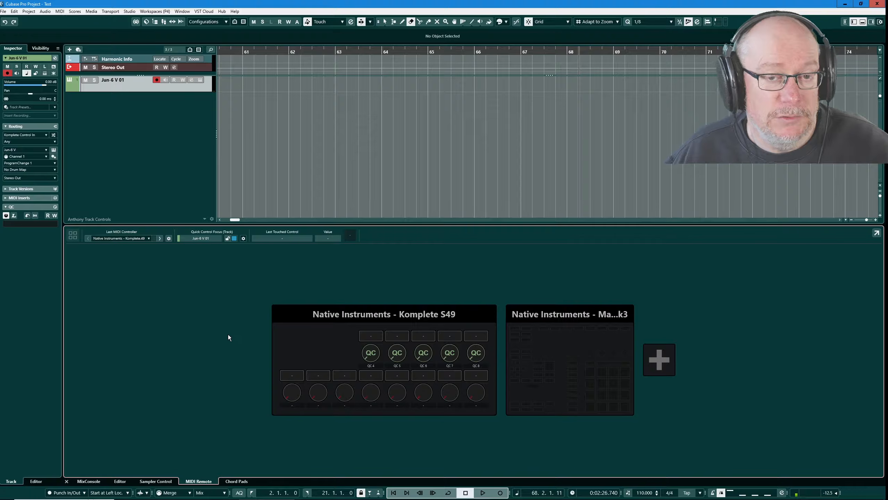
Step: Open the Native Instruments Komplete S49 controller surface for editing
{"action": "mouse_move", "coordinate": [413, 324]}
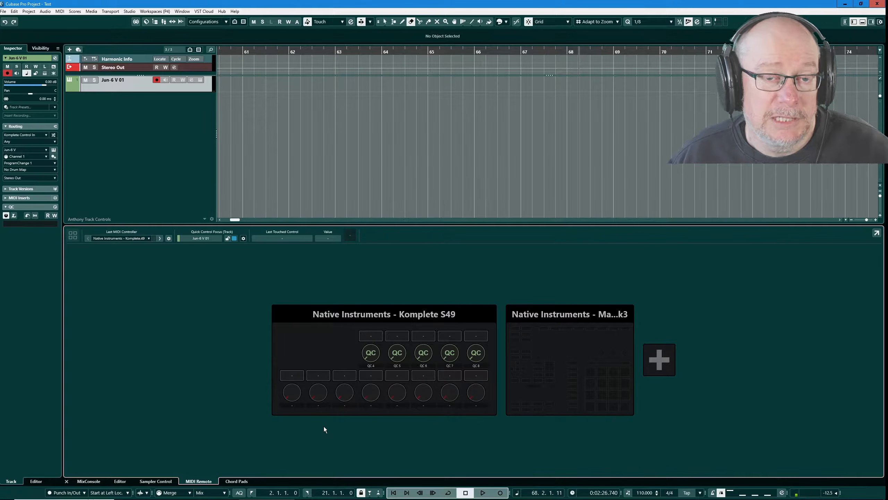
{"action": "mouse_move", "coordinate": [328, 337]}
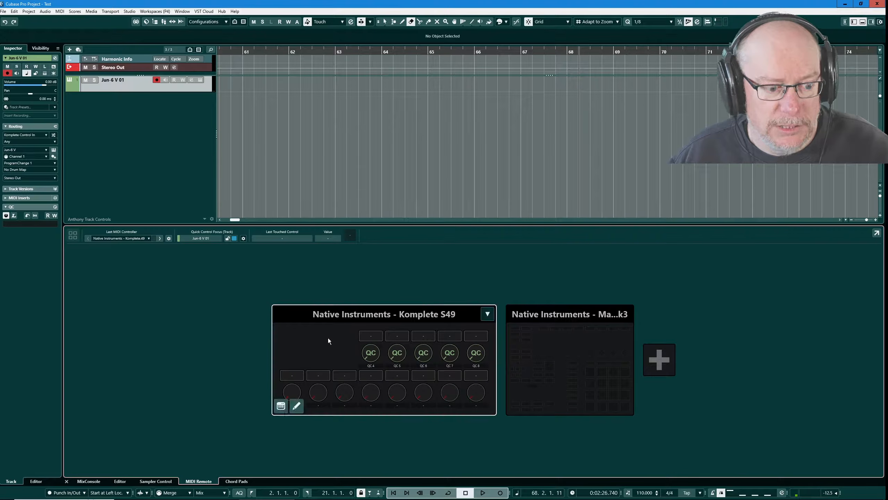
{"action": "left_click", "coordinate": [296, 405]}
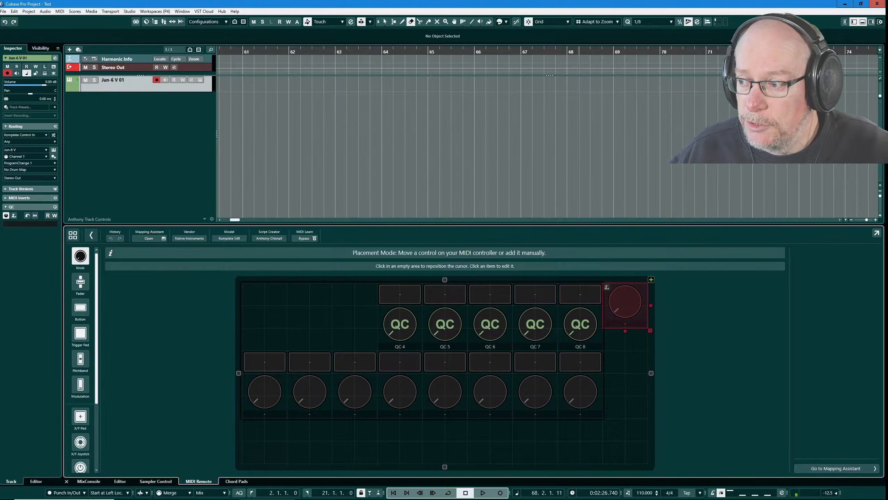
Step: Examine the MIDI type and CC number assigned to the first button in Komplete Kontrol's Template 1, then move that window away
{"action": "left_click_drag", "start_coordinate": [359, 147], "coordinate": [369, 133]}
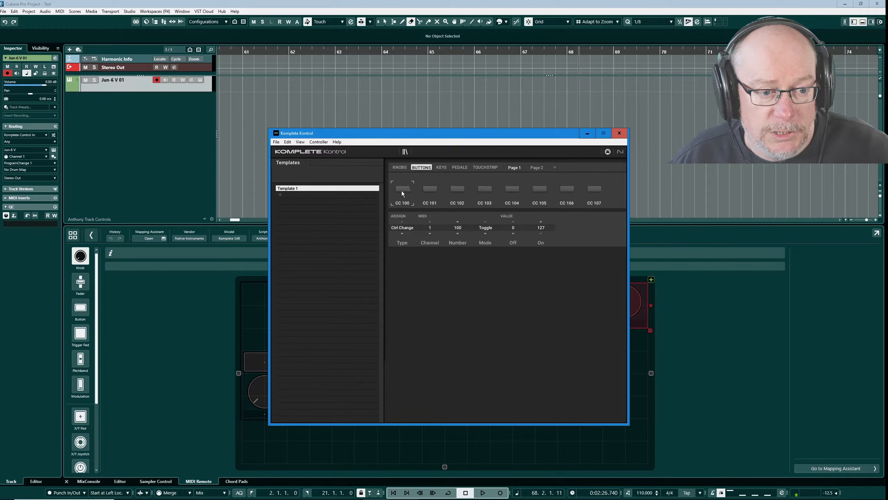
{"action": "left_click", "coordinate": [453, 228]}
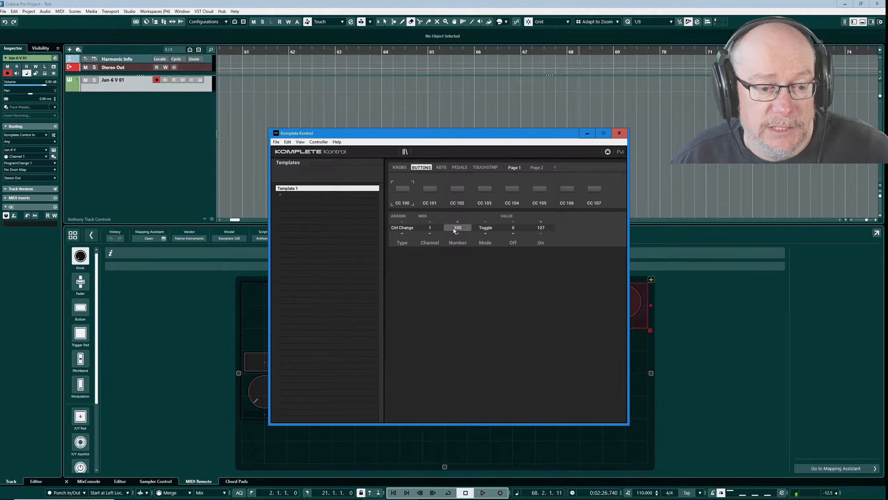
{"action": "left_click", "coordinate": [403, 229]}
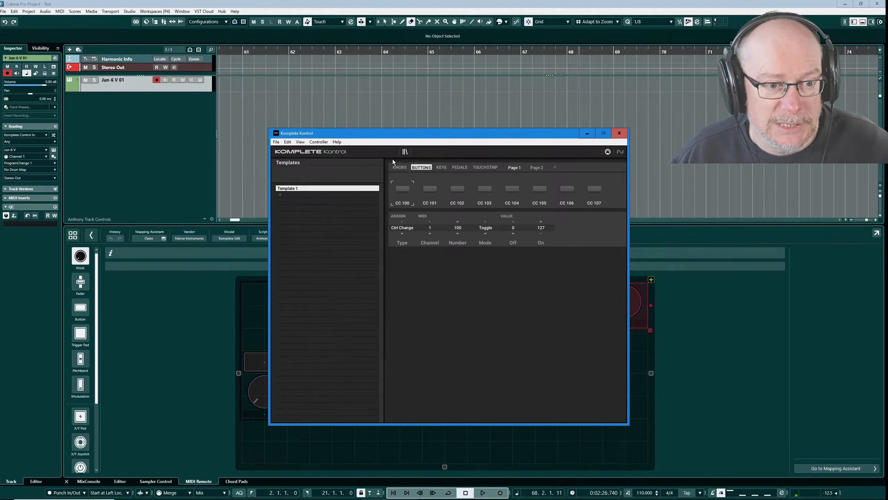
{"action": "left_click_drag", "start_coordinate": [396, 137], "coordinate": [887, 42]}
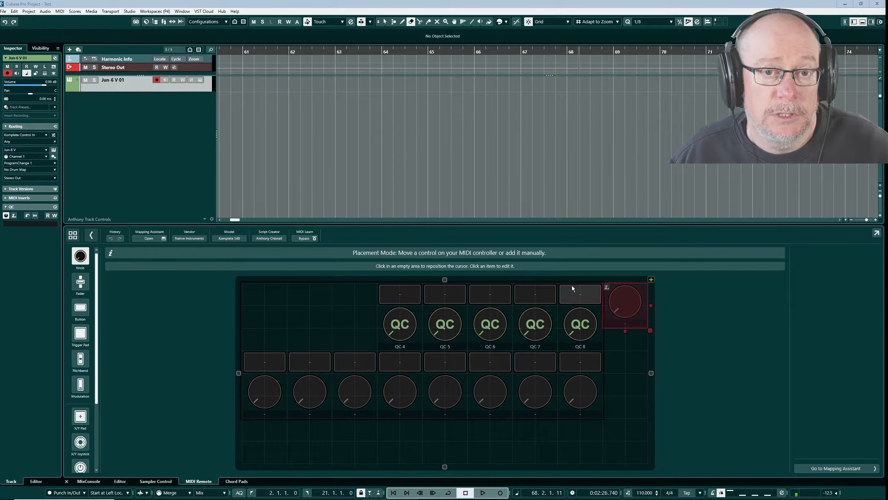
Step: Add three half-height buttons to the empty cells at the start of the surface's first button row
{"action": "left_click", "coordinate": [252, 288]}
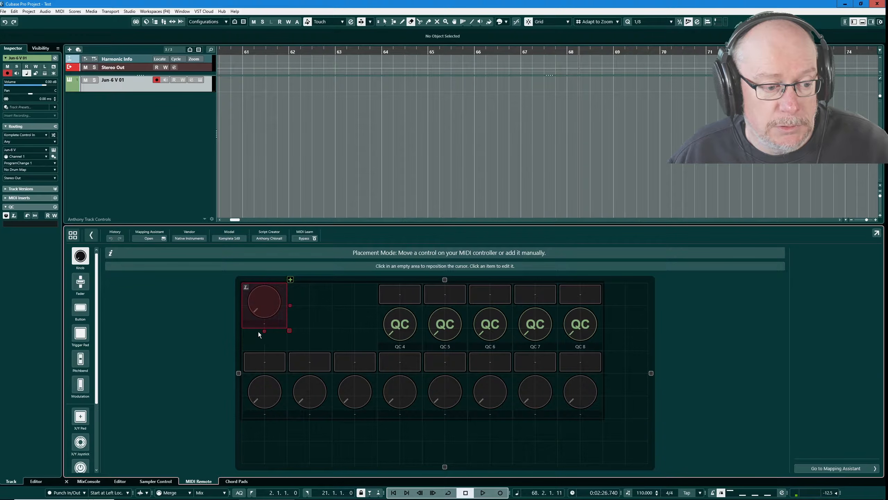
{"action": "left_click_drag", "start_coordinate": [264, 331], "coordinate": [264, 308]}
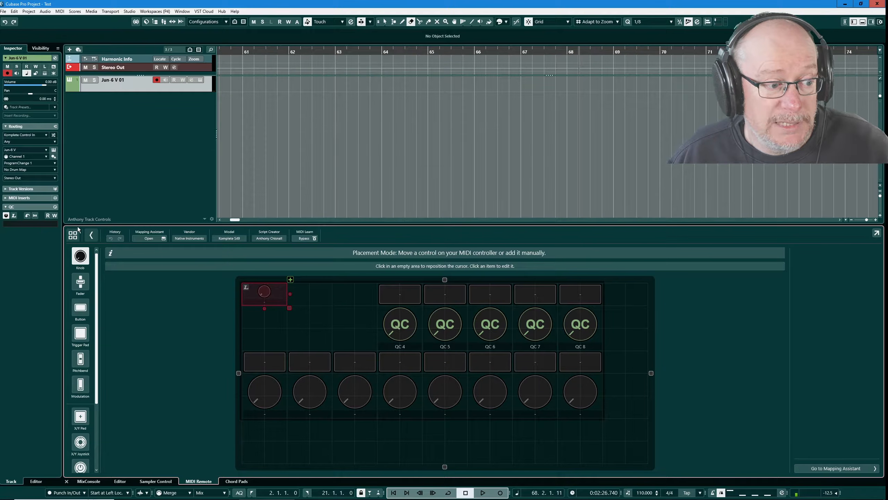
{"action": "left_click", "coordinate": [80, 307]}
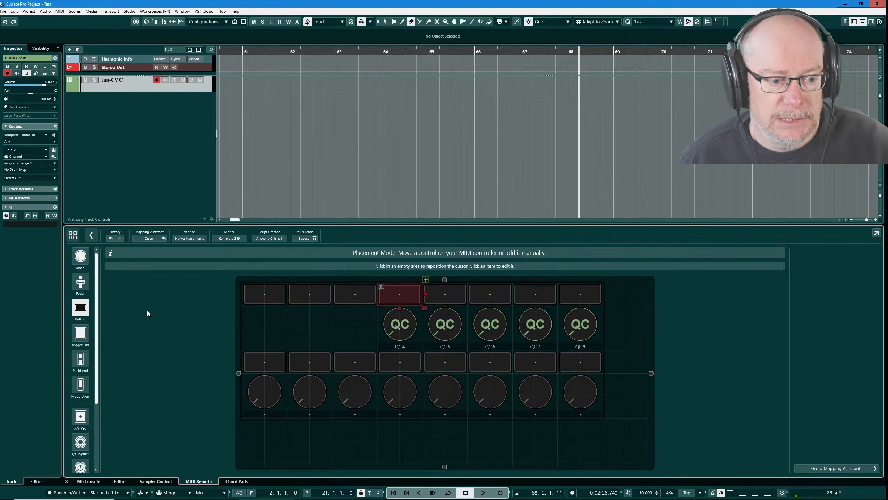
Step: Add three knobs in the empty cells beneath the new buttons, matching the size of the existing knobs
{"action": "left_click", "coordinate": [251, 313]}
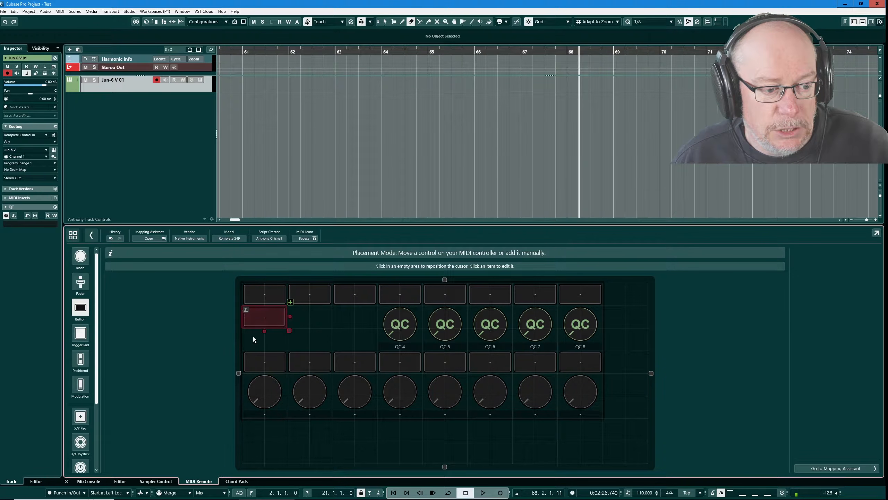
{"action": "left_click", "coordinate": [277, 319]}
{"action": "left_click", "coordinate": [248, 313]}
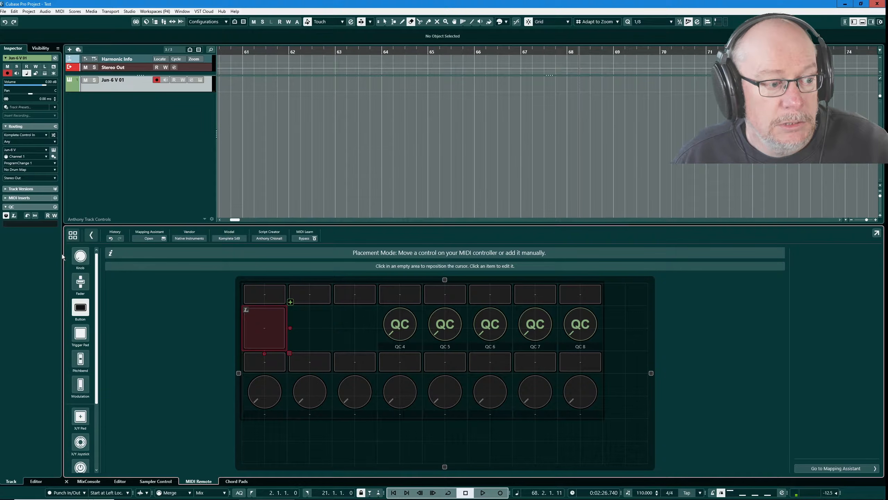
{"action": "left_click", "coordinate": [80, 257]}
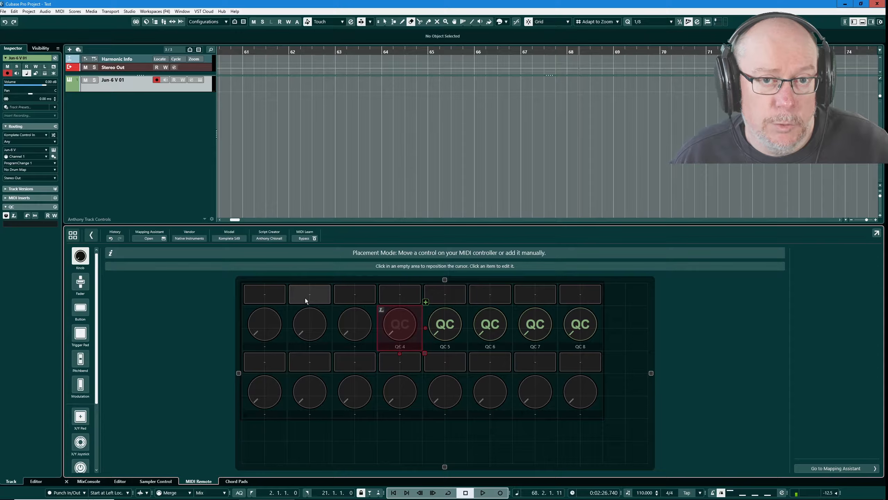
Step: Compare the first surface button's MIDI properties with its button assignment in the Komplete Kontrol template
{"action": "left_click", "coordinate": [254, 294]}
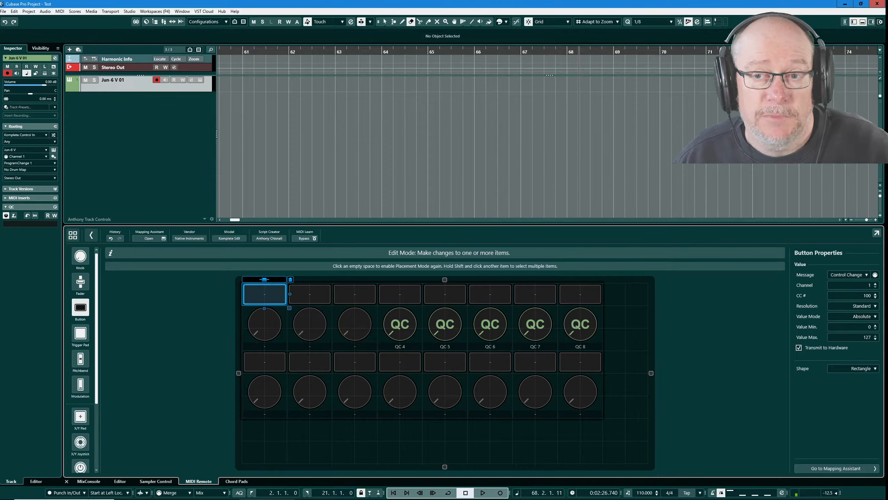
{"action": "left_click_drag", "start_coordinate": [887, 209], "coordinate": [371, 116]}
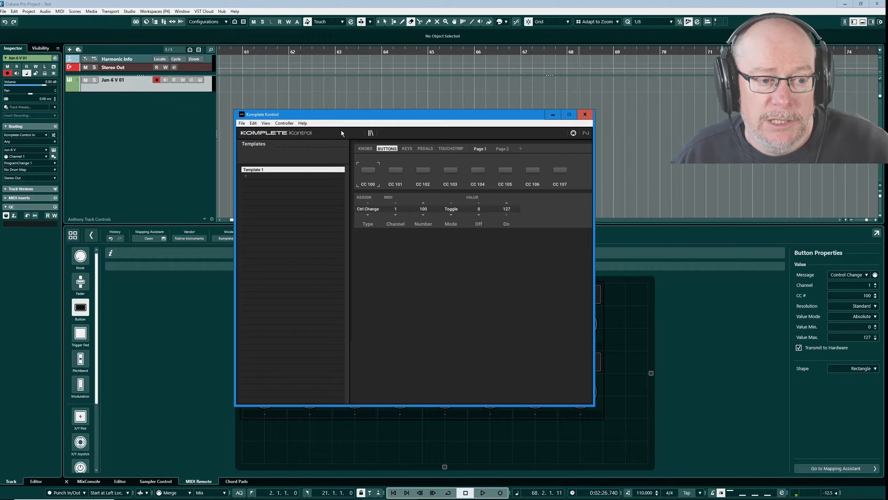
{"action": "left_click_drag", "start_coordinate": [349, 117], "coordinate": [887, 158]}
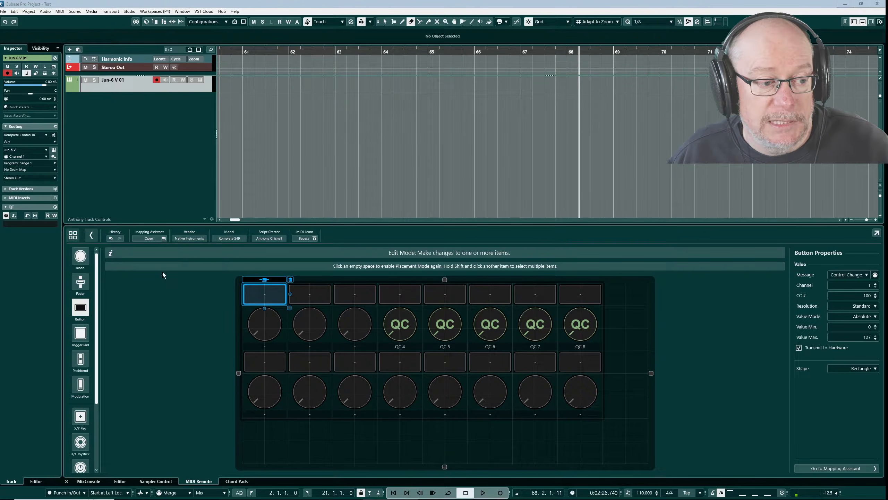
Step: Open the MIDI Remote Mapping Assistant with its Functions Browser shown, and enlarge and reposition the window
{"action": "left_click", "coordinate": [163, 238]}
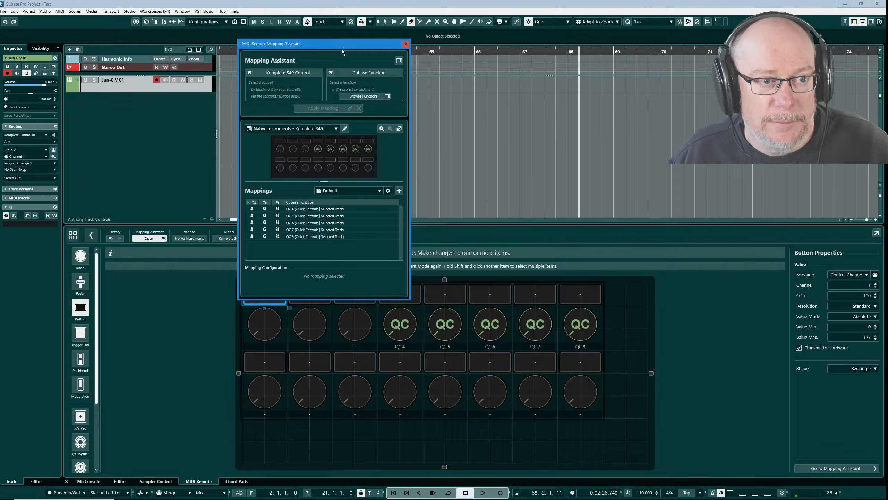
{"action": "left_click_drag", "start_coordinate": [342, 44], "coordinate": [406, 88]}
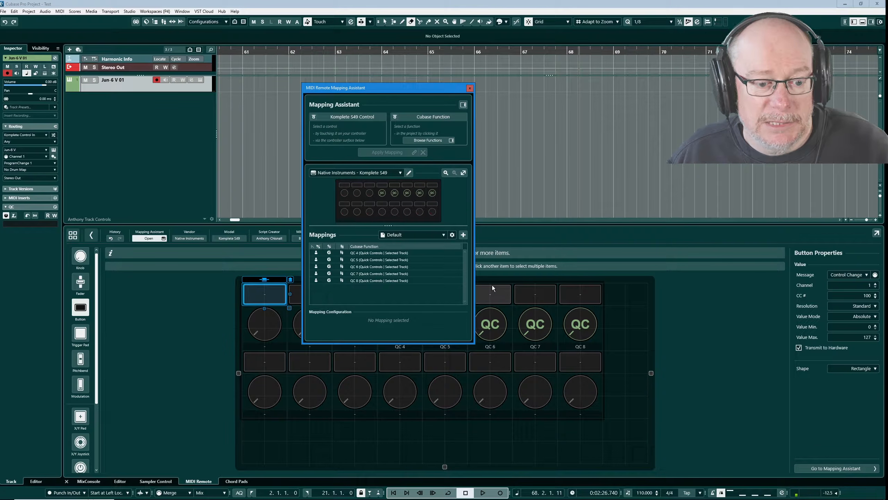
{"action": "left_click", "coordinate": [463, 105]}
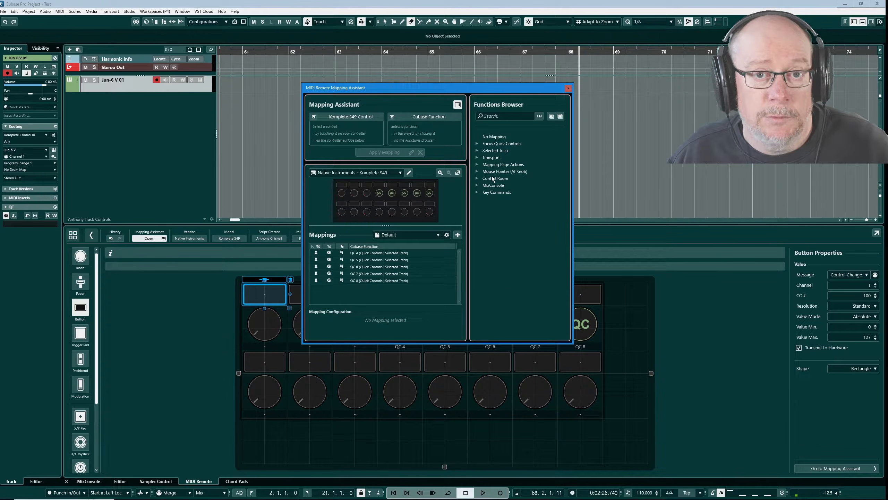
{"action": "left_click_drag", "start_coordinate": [420, 88], "coordinate": [354, 87]}
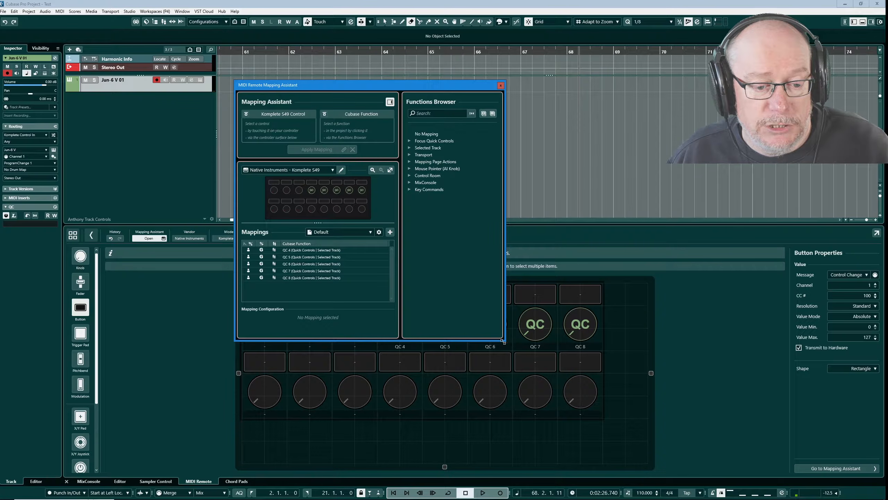
{"action": "left_click_drag", "start_coordinate": [503, 340], "coordinate": [686, 447]}
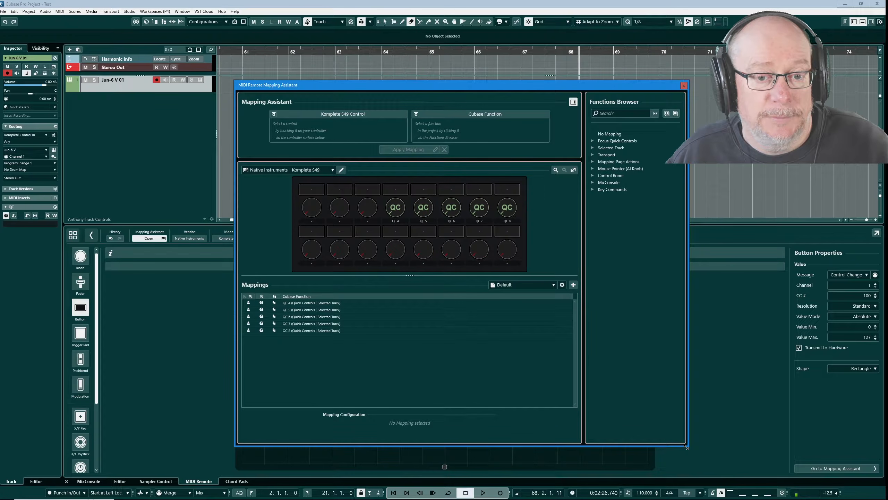
{"action": "left_click_drag", "start_coordinate": [500, 88], "coordinate": [468, 92]}
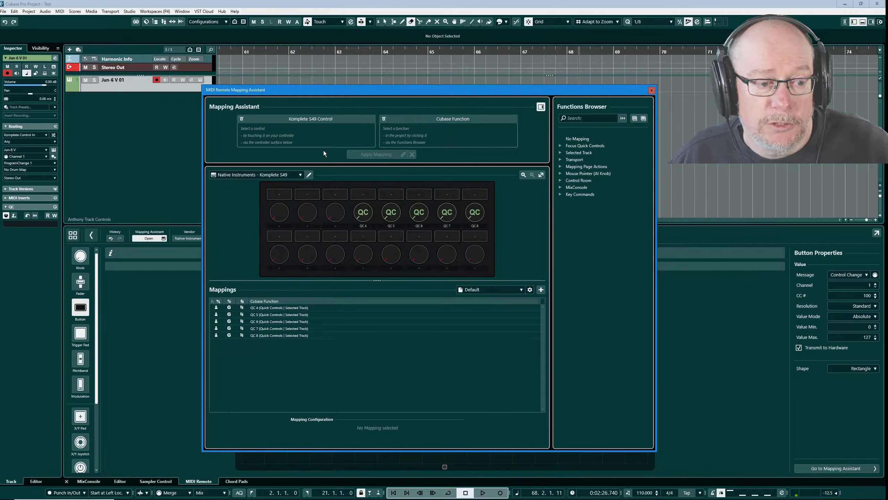
Step: Map the first button of the surface's top row to the selected track's Solo function, found by searching for "solo"
{"action": "left_click", "coordinate": [282, 196]}
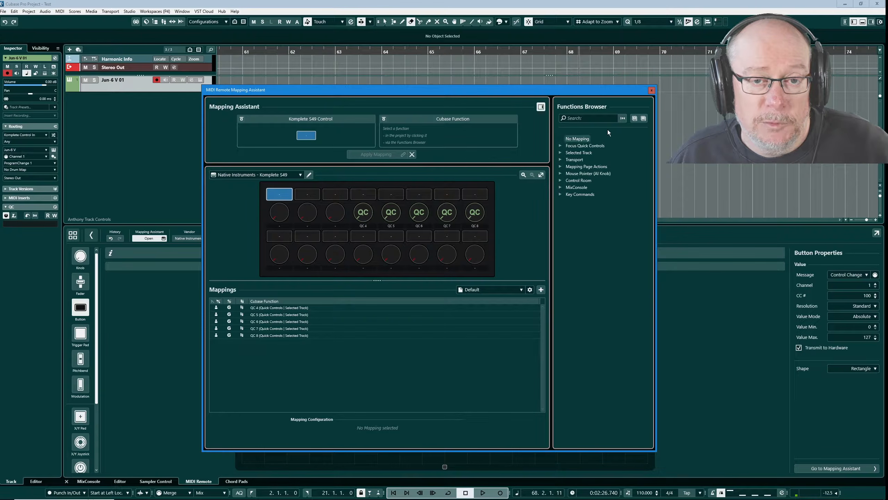
{"action": "left_click", "coordinate": [579, 119]}
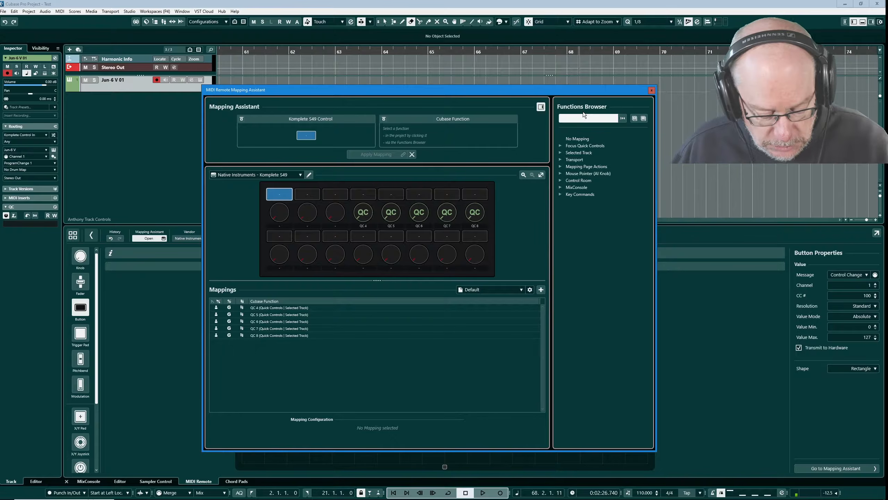
{"action": "type", "text": "solo"}
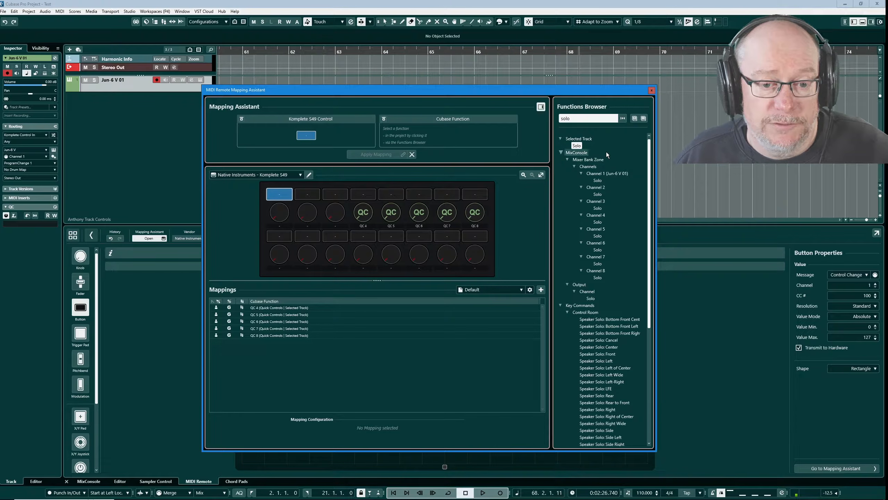
{"action": "scroll", "coordinate": [617, 232], "scroll_direction": "down", "scroll_amount": 9}
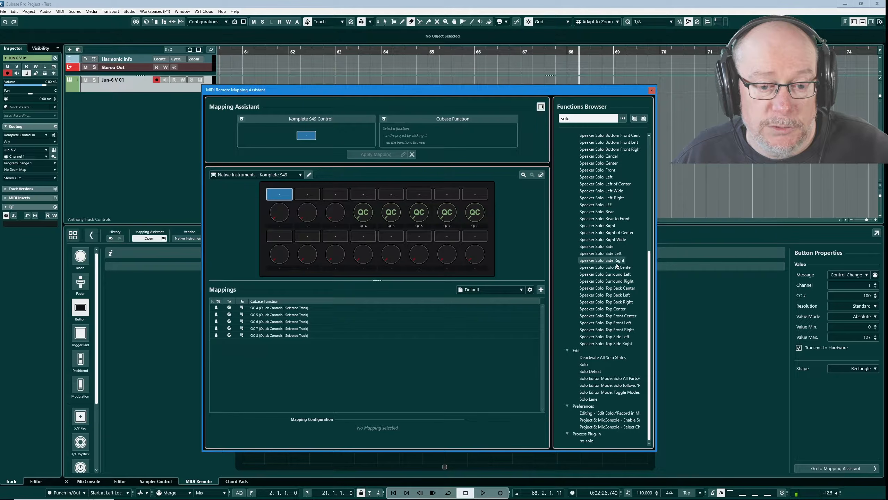
{"action": "scroll", "coordinate": [612, 217], "scroll_direction": "up", "scroll_amount": 9}
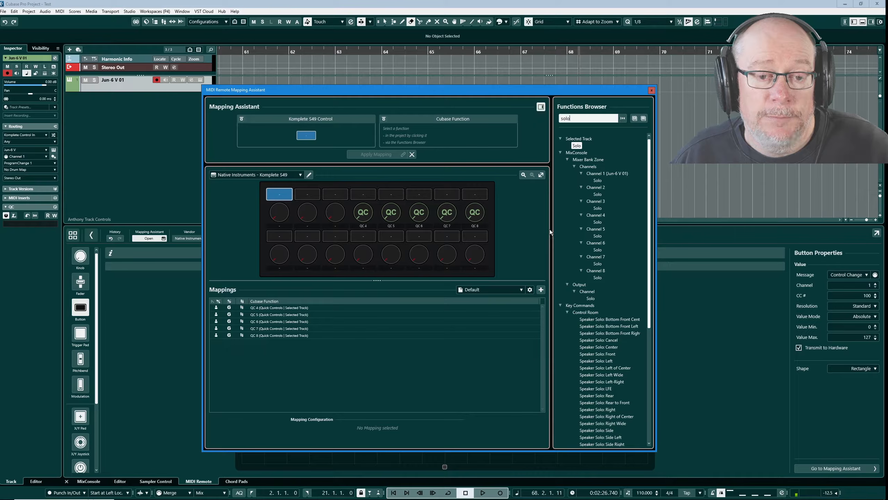
{"action": "left_click", "coordinate": [576, 147]}
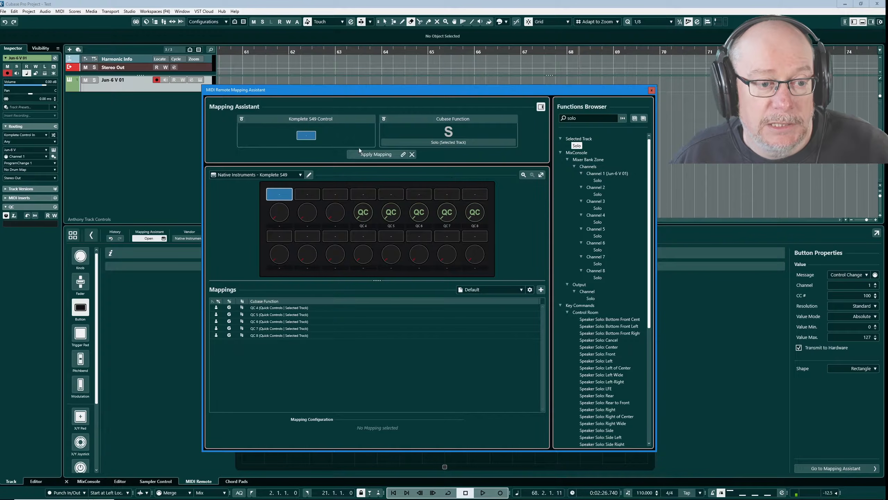
{"action": "left_click", "coordinate": [378, 155]}
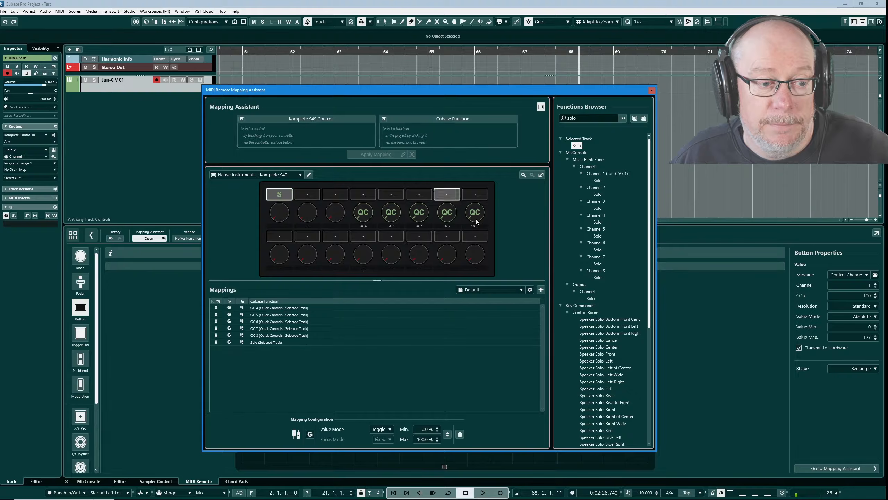
Step: Map the second button of the surface's top row to the selected track's Mute function, found by searching for "mute"
{"action": "left_click", "coordinate": [310, 197]}
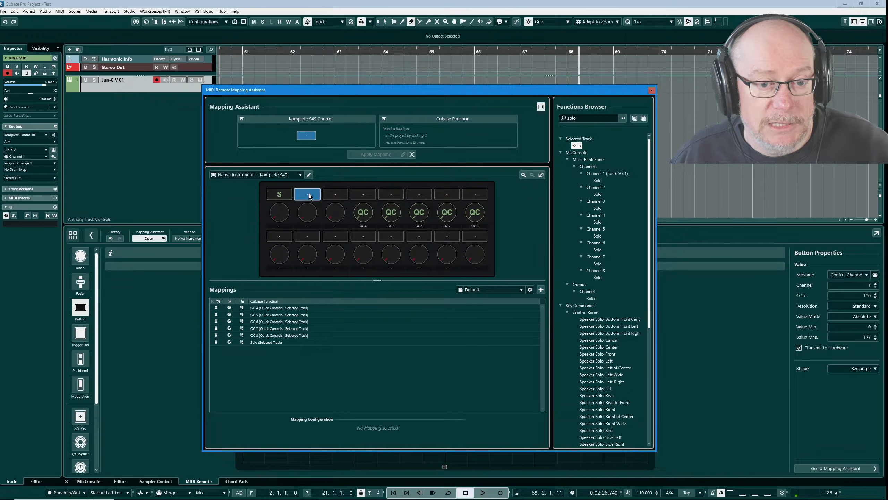
{"action": "left_click", "coordinate": [602, 116]}
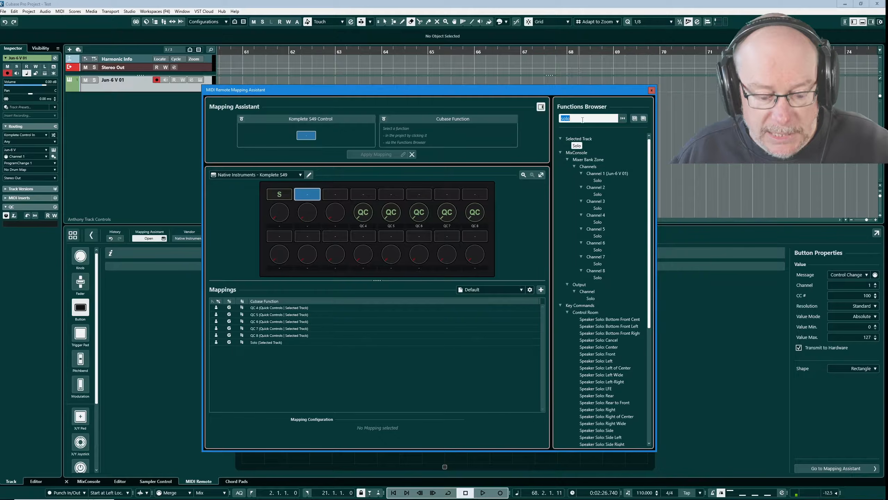
{"action": "type", "text": "mute"}
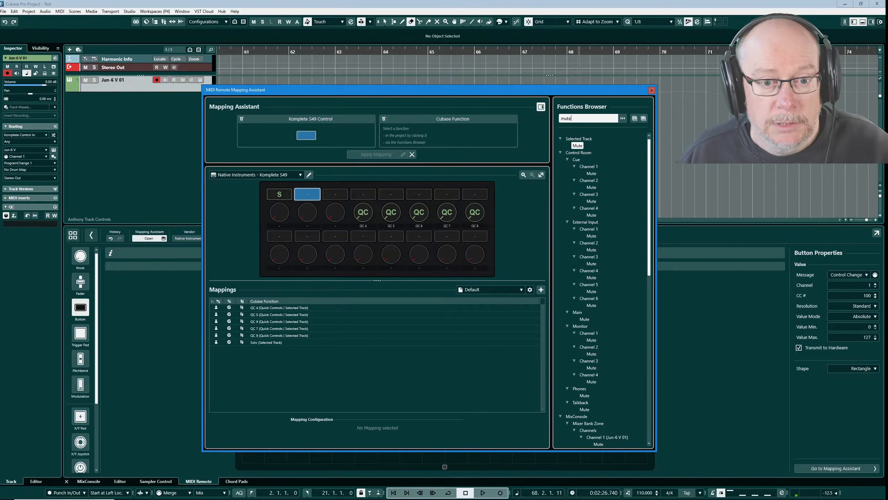
{"action": "double_click", "coordinate": [577, 143]}
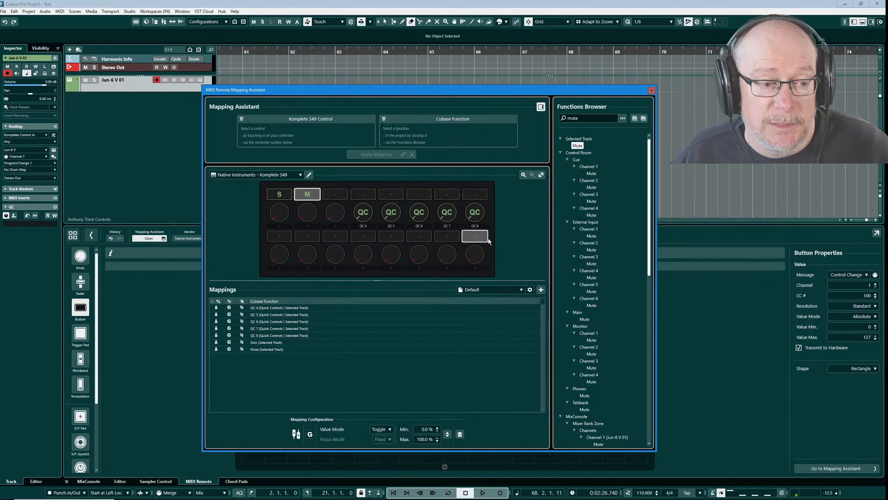
Step: Map the third button of the top row to the selected track's Record Enable function, found by searching for "rec"
{"action": "double_click", "coordinate": [586, 120]}
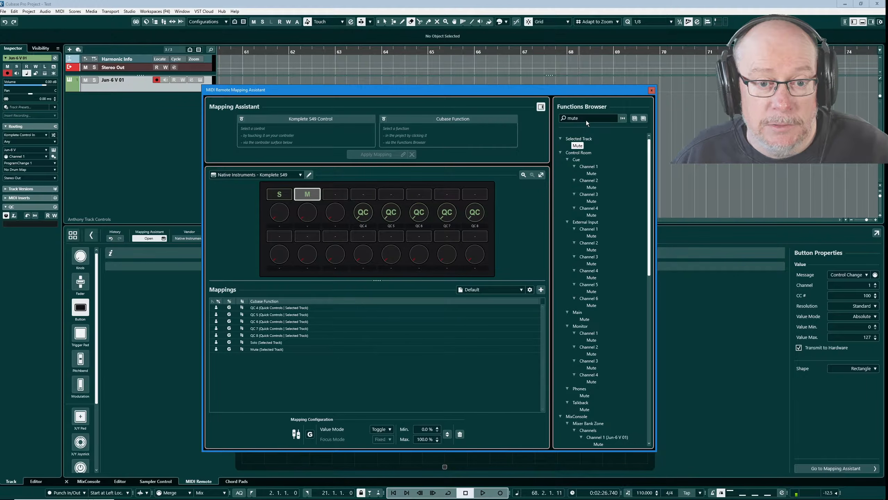
{"action": "type", "text": "rec"}
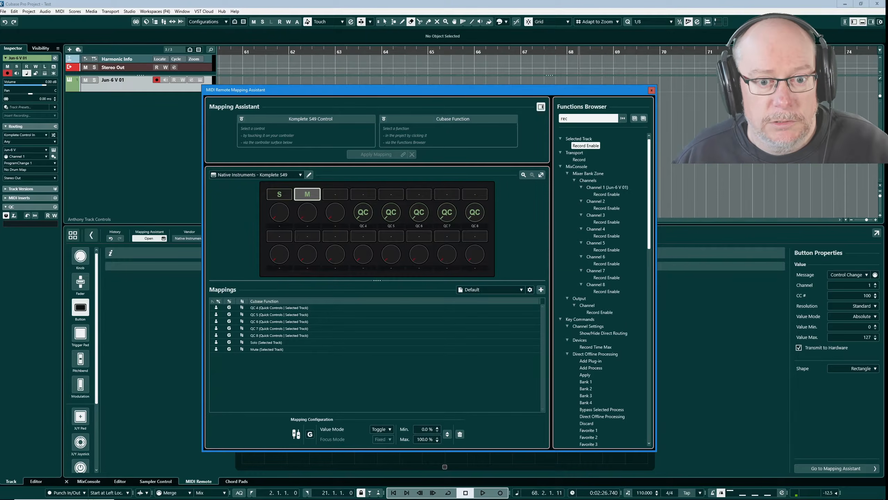
{"action": "double_click", "coordinate": [581, 147]}
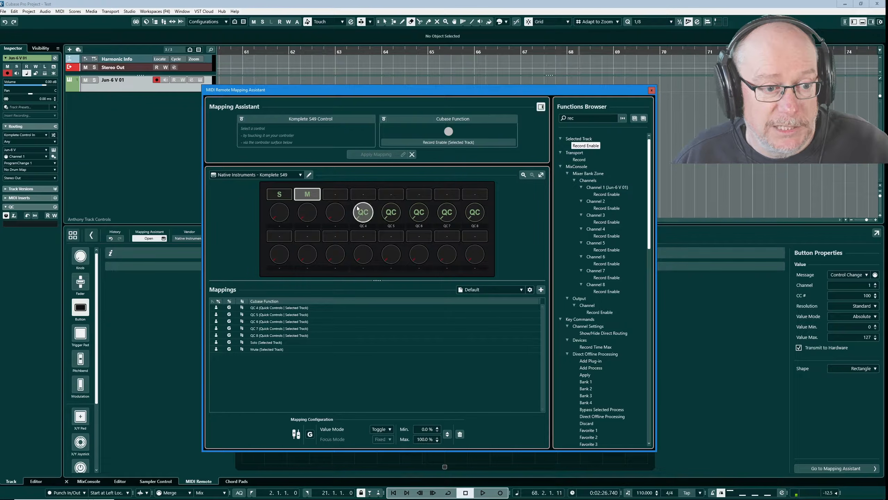
{"action": "left_click", "coordinate": [342, 196]}
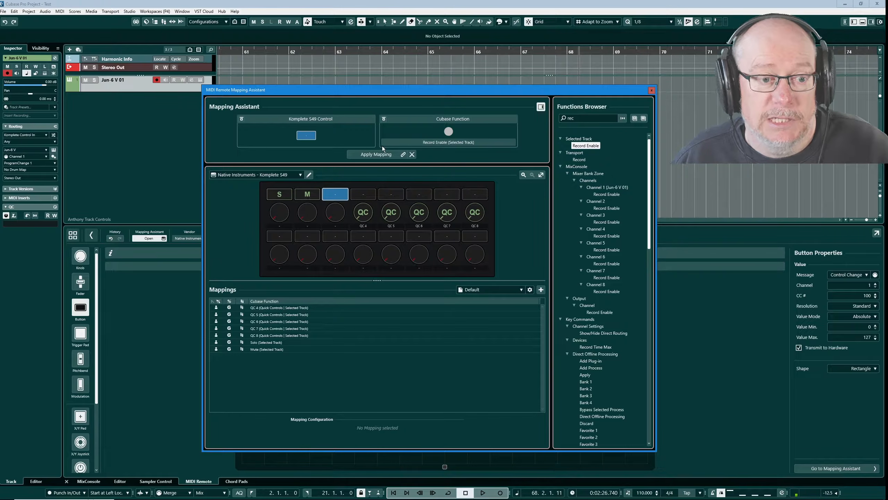
{"action": "left_click", "coordinate": [378, 156]}
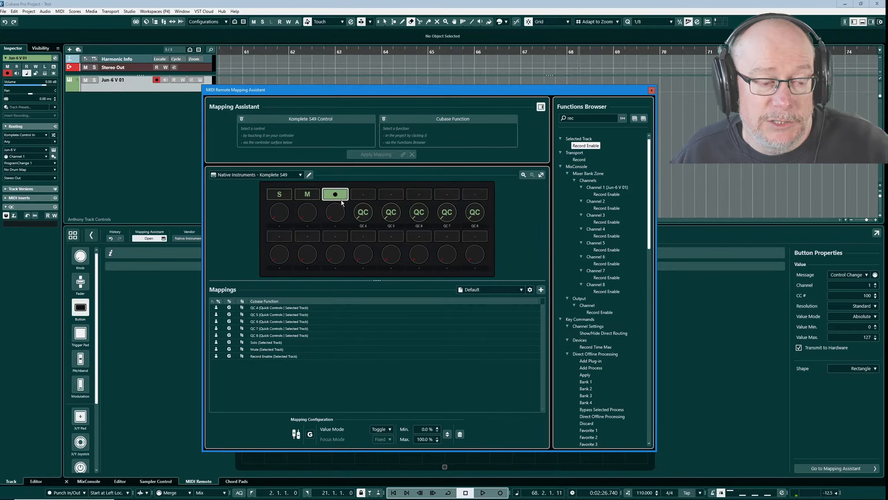
Step: Select the Solo button's mapping and reposition the Mapping Assistant to check the track's solo state and the surface beneath it
{"action": "left_click", "coordinate": [280, 196]}
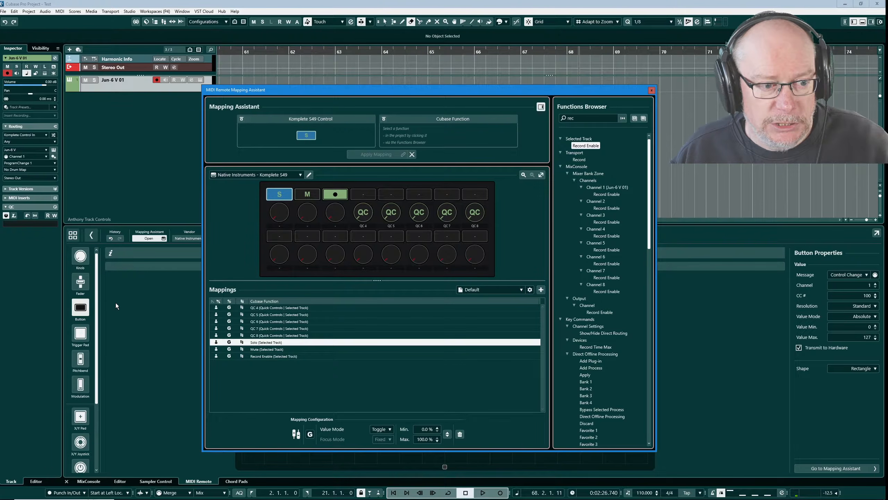
{"action": "left_click_drag", "start_coordinate": [299, 90], "coordinate": [467, 72]}
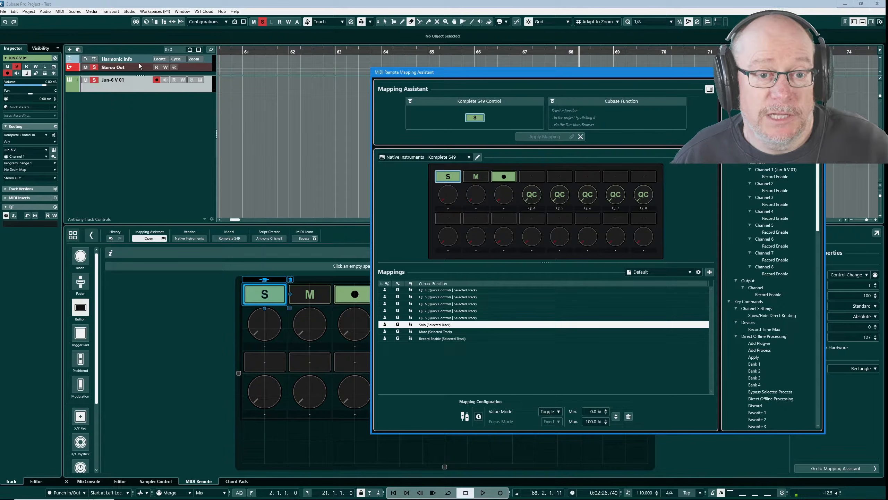
{"action": "left_click_drag", "start_coordinate": [446, 71], "coordinate": [301, 70]}
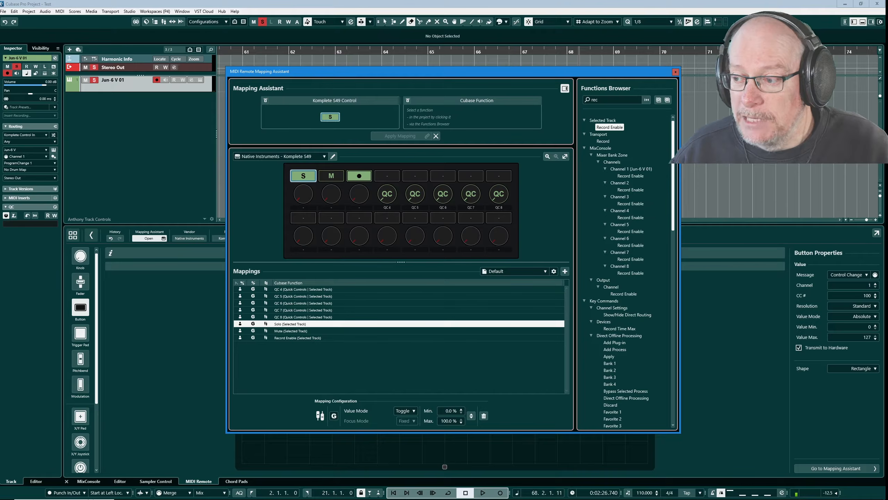
Step: Switch to the Komplete Kontrol template and inspect the mode options of the CC 100 button without changing them
{"action": "left_click", "coordinate": [391, 498]}
{"action": "left_click_drag", "start_coordinate": [547, 143], "coordinate": [379, 107]}
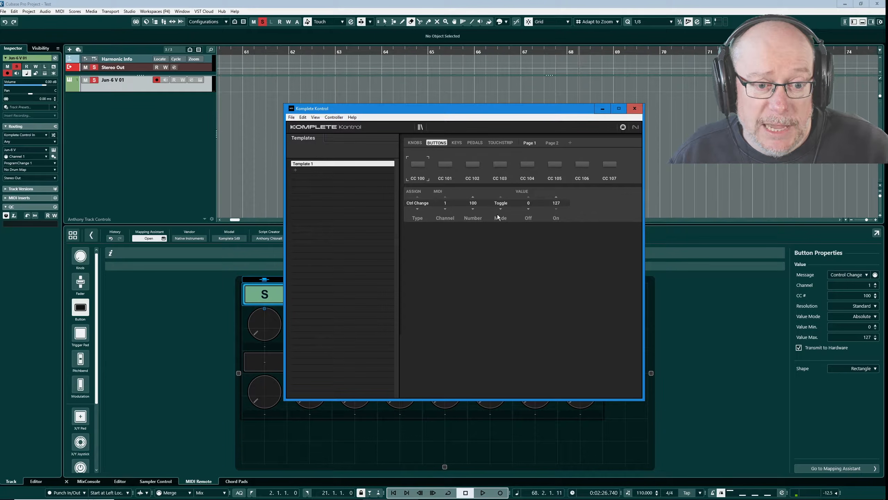
{"action": "left_click", "coordinate": [501, 203]}
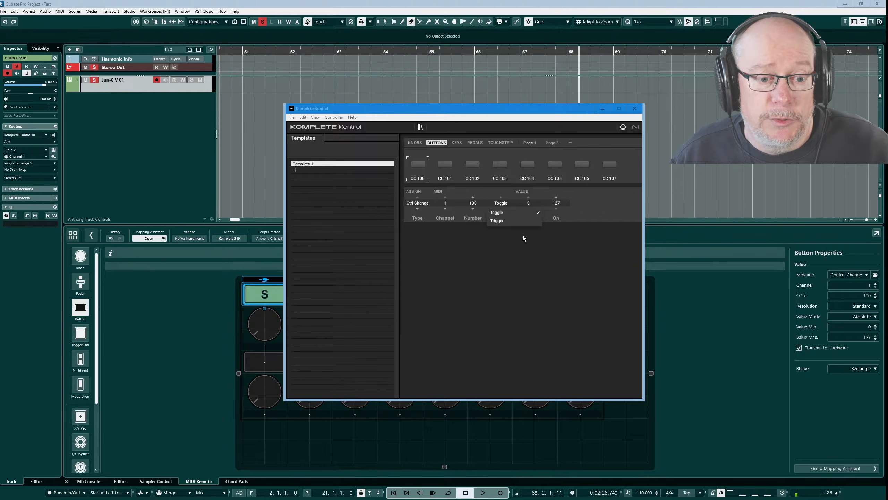
{"action": "left_click", "coordinate": [494, 227]}
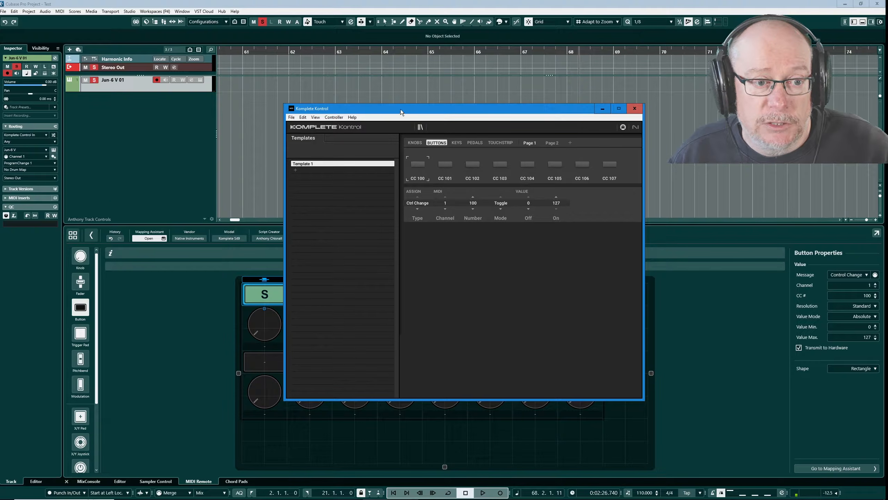
{"action": "left_click_drag", "start_coordinate": [398, 108], "coordinate": [345, 0]}
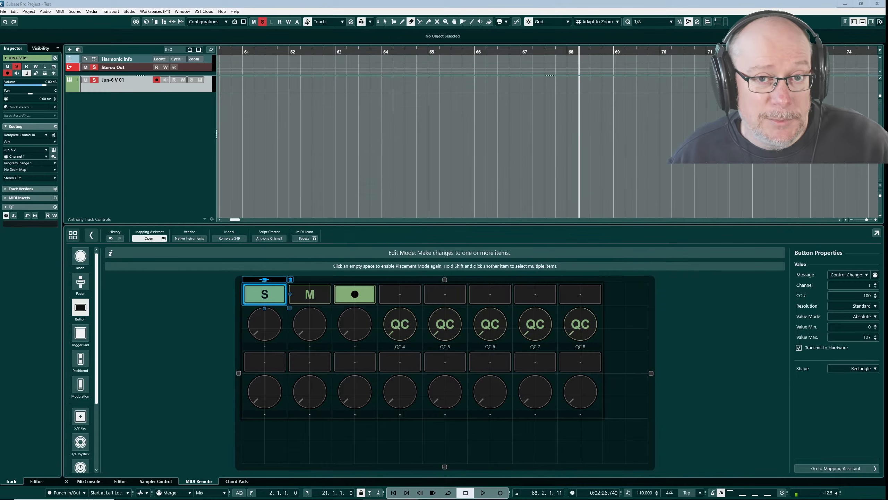
Step: Set the value mode of the Solo (Selected Track) mapping to Jump and close the Mapping Assistant
{"action": "left_click", "coordinate": [703, 317]}
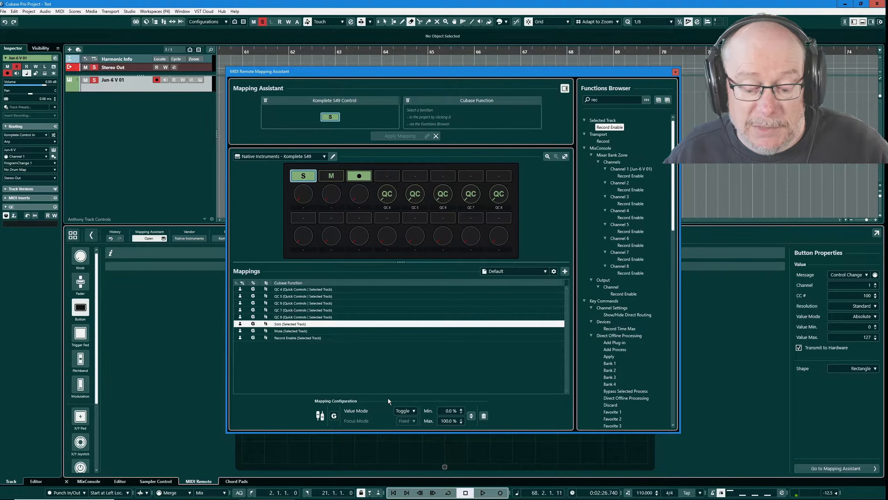
{"action": "left_click", "coordinate": [411, 411]}
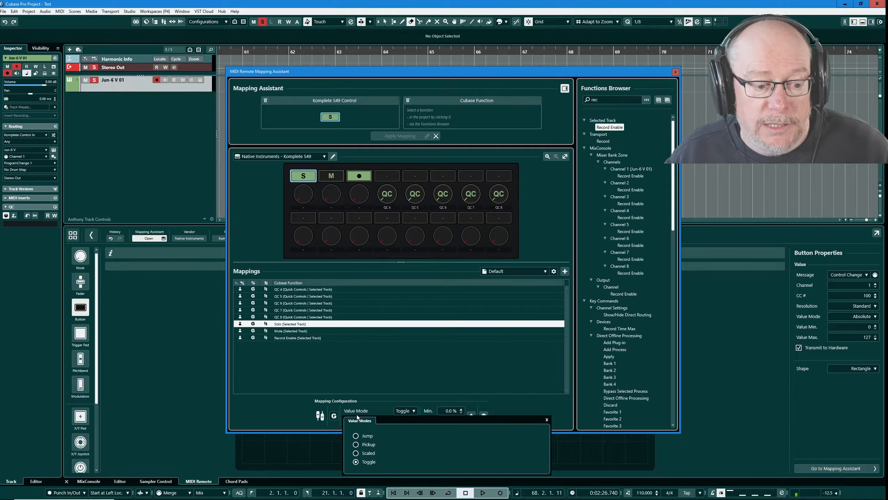
{"action": "left_click", "coordinate": [357, 435]}
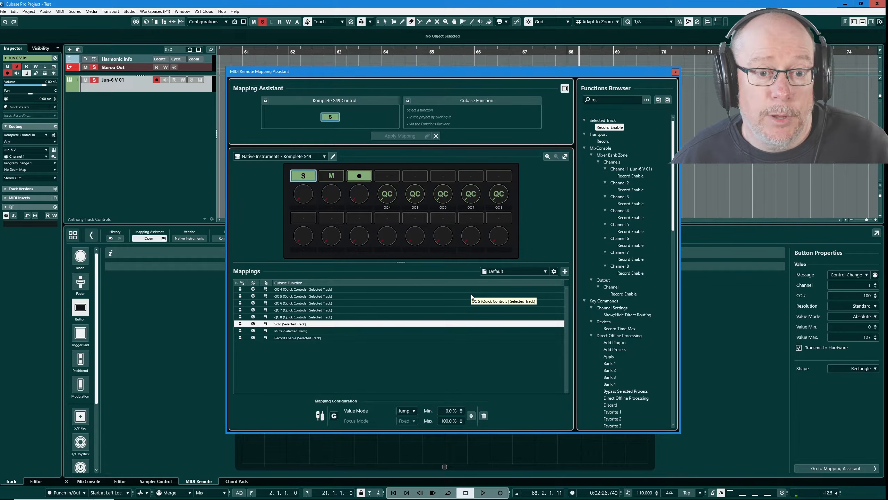
{"action": "left_click", "coordinate": [675, 72]}
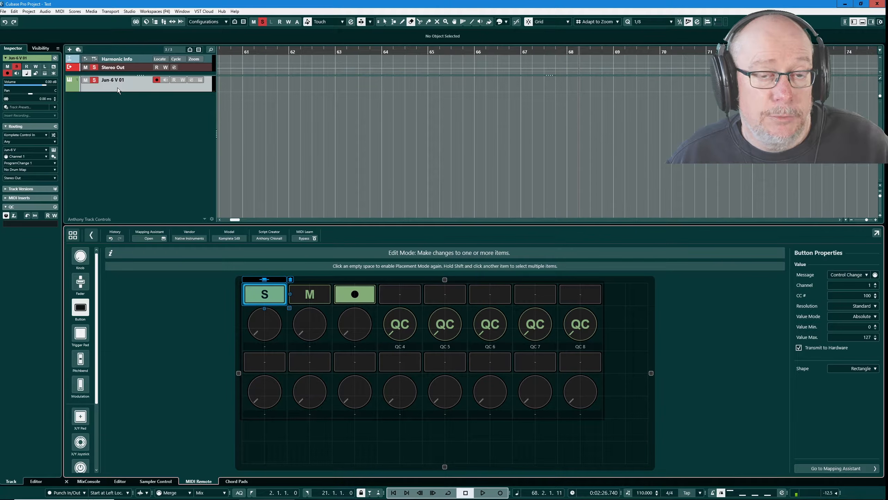
Step: Toggle solo off and on twice on the Jun-6 V 01 track to check the surface's Solo button feedback
{"action": "left_click", "coordinate": [94, 80]}
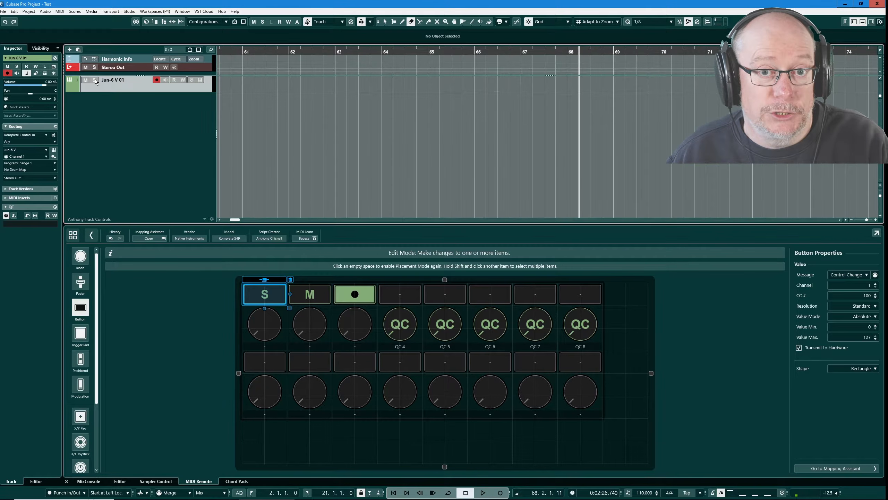
{"action": "left_click", "coordinate": [94, 80]}
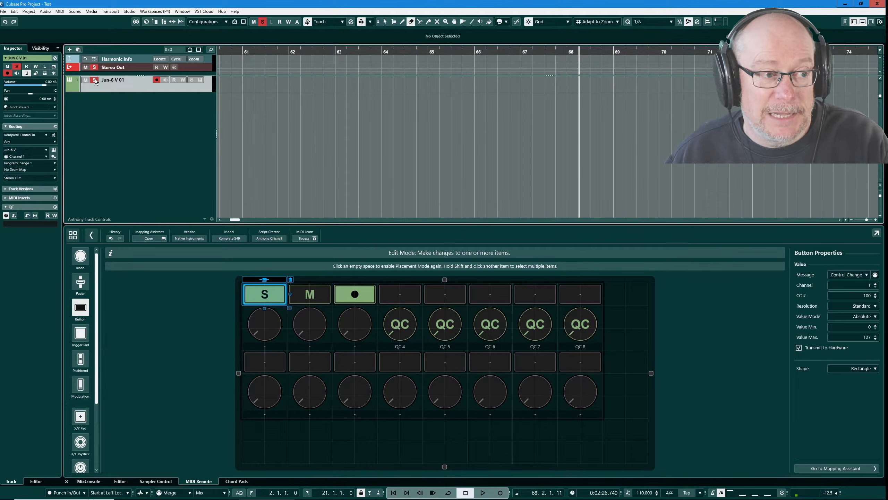
{"action": "left_click", "coordinate": [95, 79]}
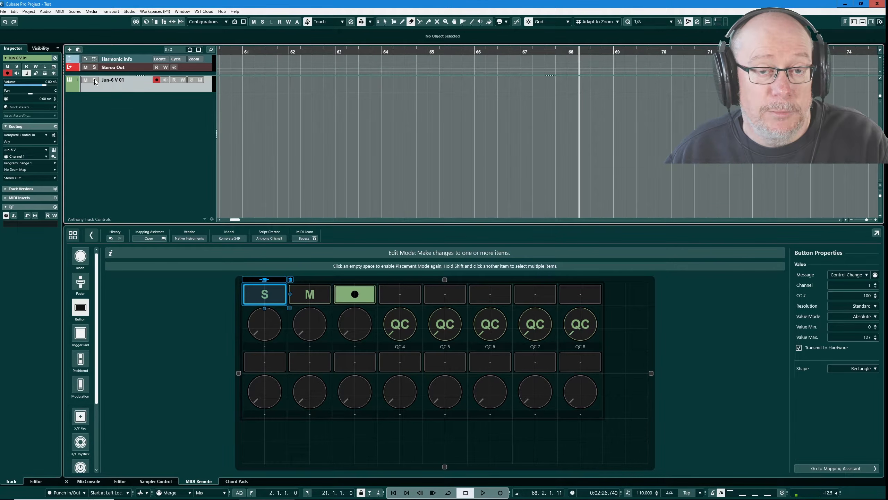
{"action": "left_click", "coordinate": [95, 79]}
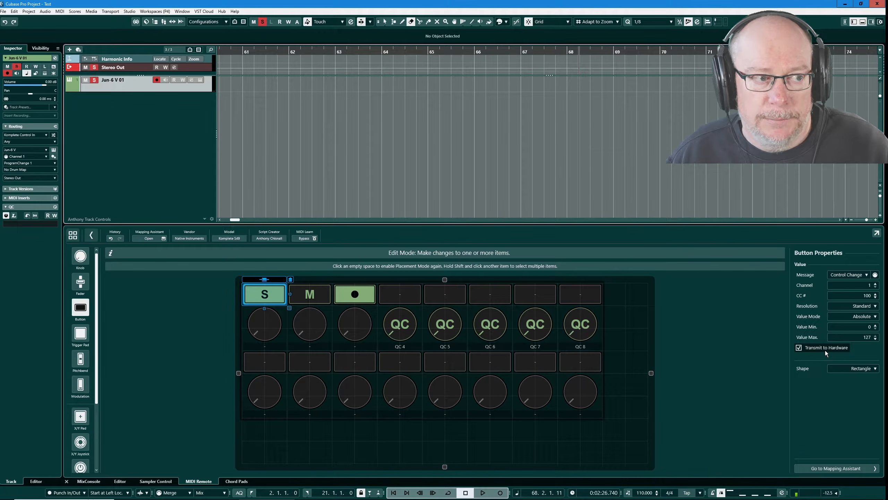
Step: Test the Solo button's feedback by toggling the Jun-6 V 01 track's solo with Transmit to Hardware disabled and again with it re-enabled
{"action": "left_click", "coordinate": [799, 348]}
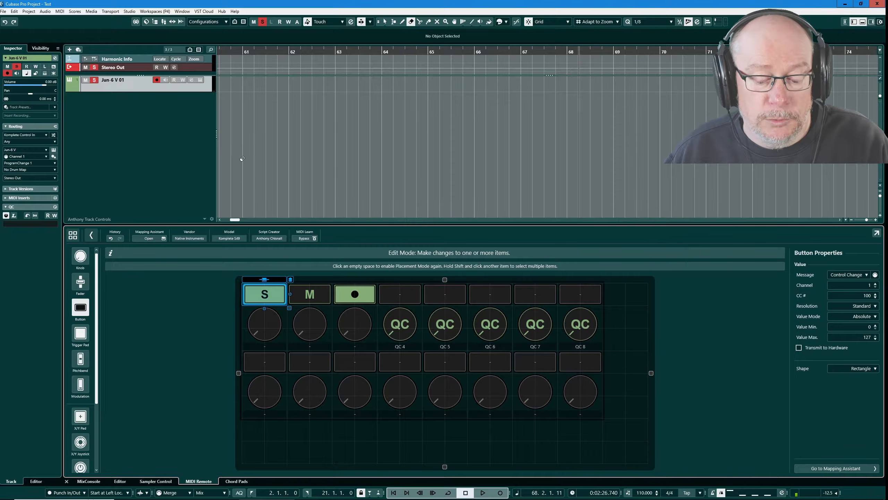
{"action": "left_click", "coordinate": [94, 80]}
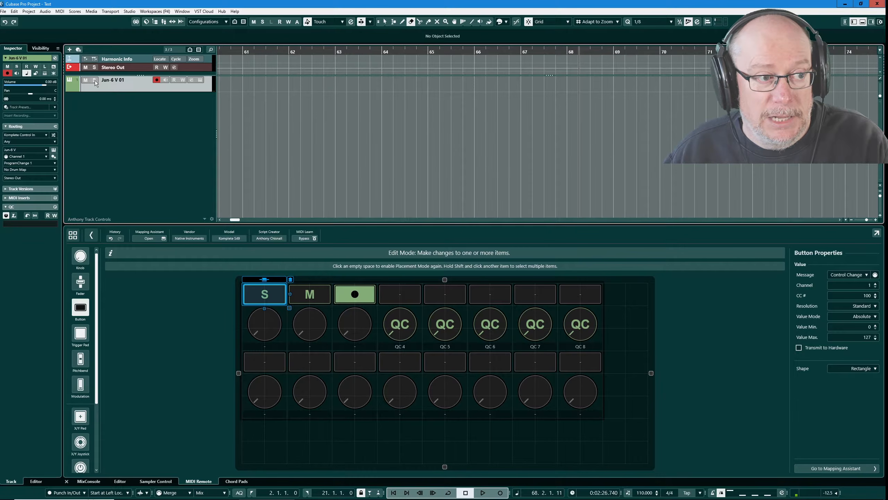
{"action": "left_click", "coordinate": [95, 80]}
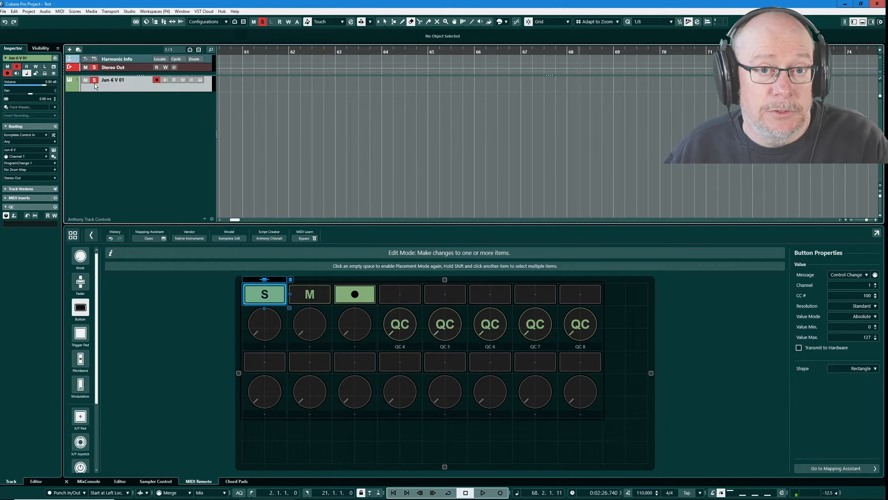
{"action": "left_click", "coordinate": [799, 348]}
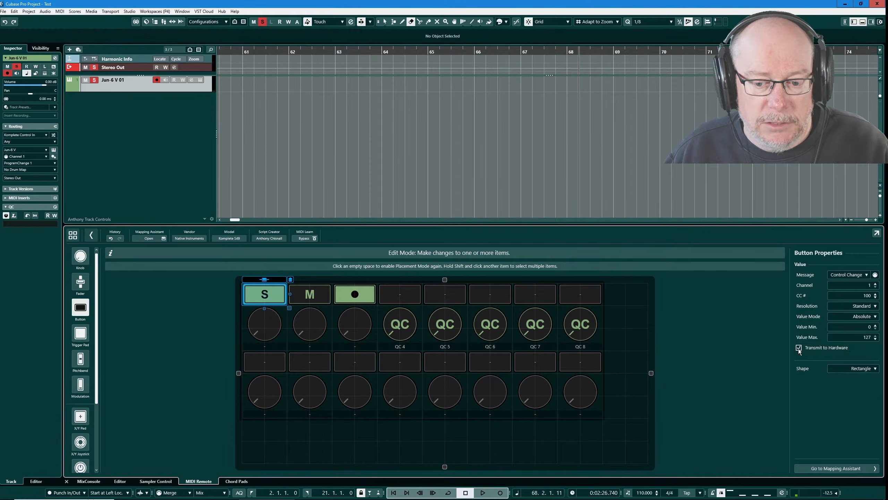
{"action": "left_click", "coordinate": [91, 82]}
{"action": "left_click", "coordinate": [92, 82]}
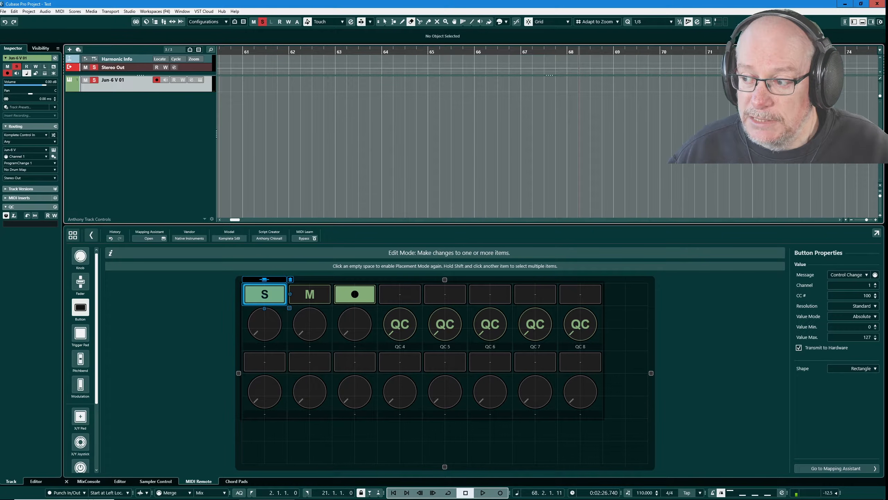
Step: Review the Toggle and Trigger mode options of the CC 100 button in Komplete Kontrol, keep Toggle, and minimize the window
{"action": "left_click_drag", "start_coordinate": [887, 224], "coordinate": [378, 110]}
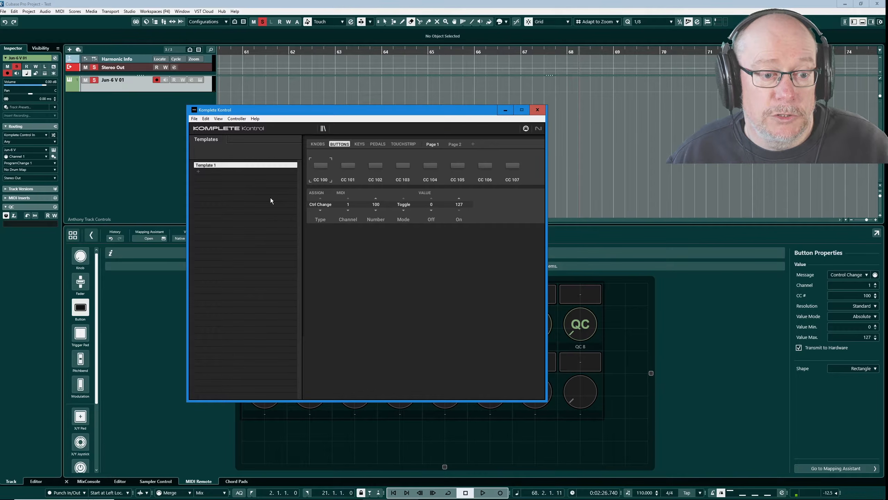
{"action": "left_click", "coordinate": [402, 205]}
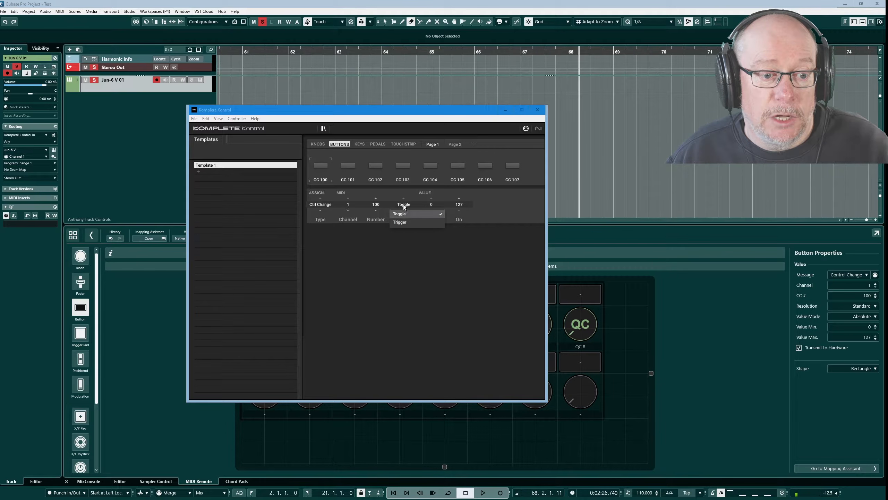
{"action": "left_click", "coordinate": [404, 242]}
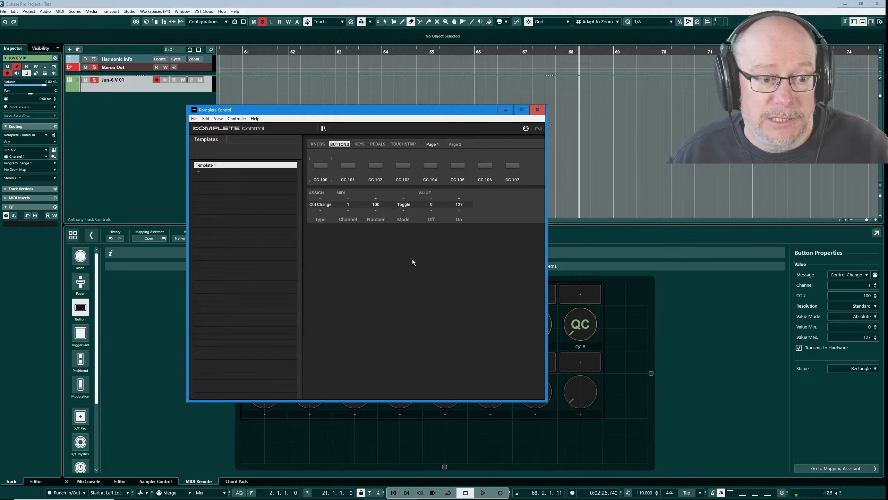
{"action": "left_click", "coordinate": [403, 204]}
{"action": "left_click", "coordinate": [417, 229]}
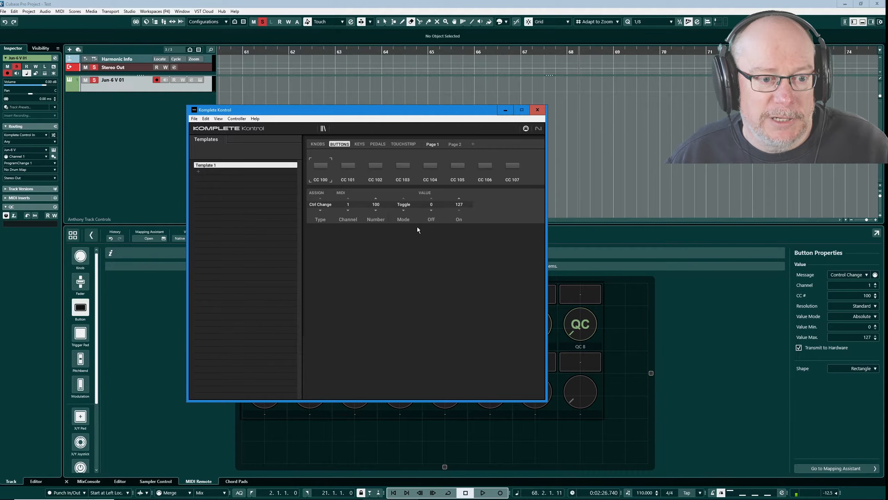
{"action": "left_click_drag", "start_coordinate": [451, 110], "coordinate": [509, 92]}
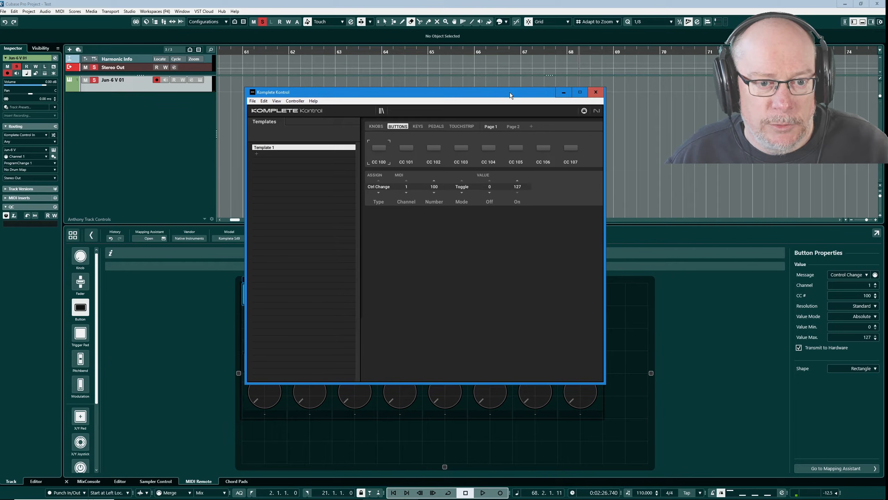
{"action": "left_click", "coordinate": [564, 92]}
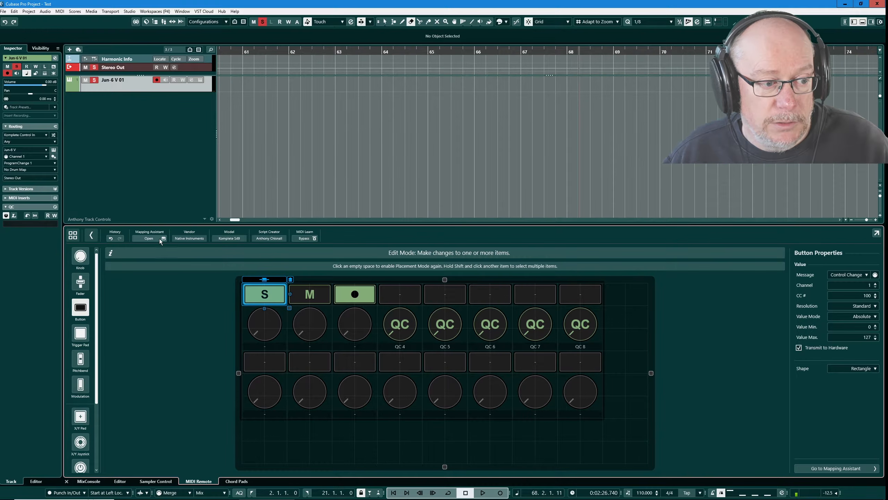
Step: Open the Mapping Assistant and set the value mode of the Mute (Selected Track) mapping to Jump
{"action": "left_click", "coordinate": [149, 239]}
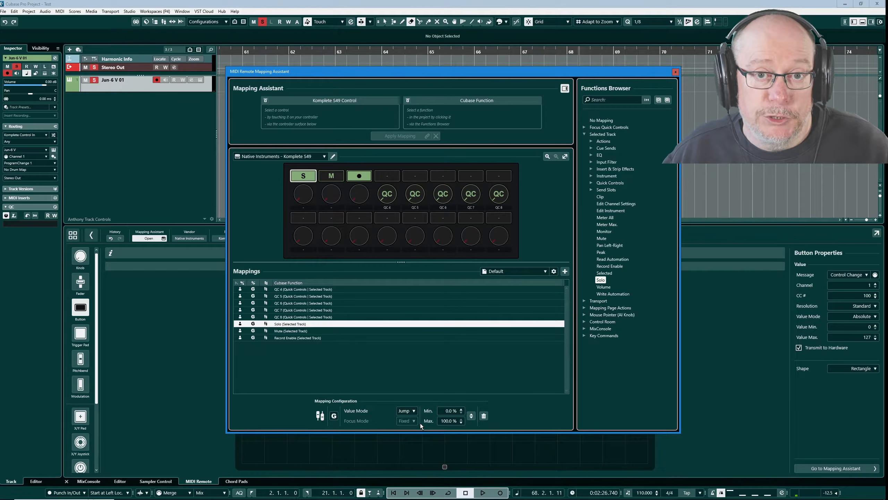
{"action": "left_click", "coordinate": [336, 176]}
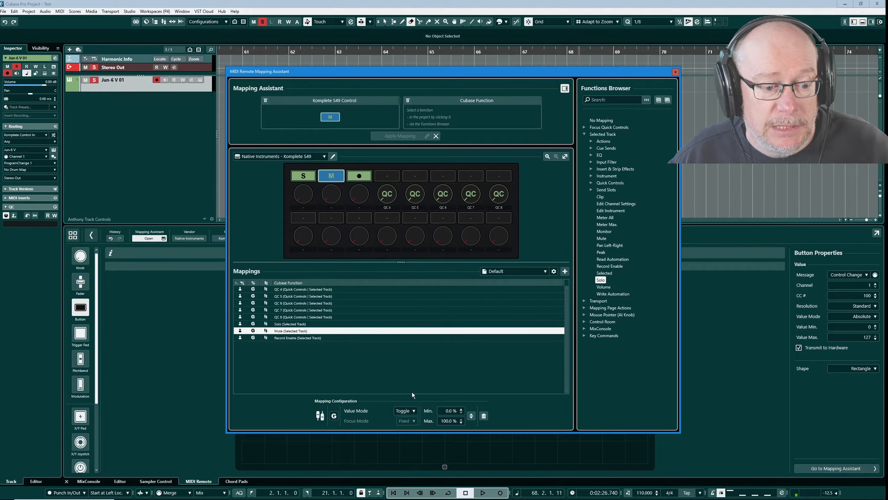
{"action": "left_click", "coordinate": [405, 411]}
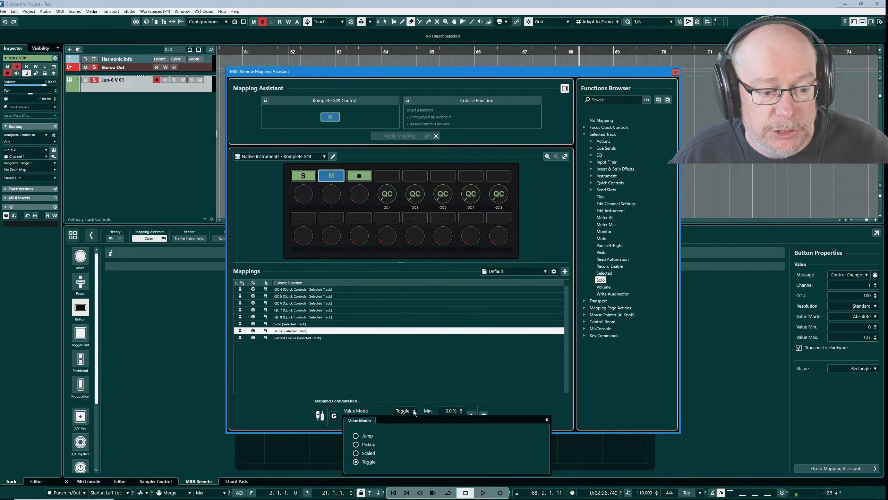
{"action": "left_click", "coordinate": [356, 436]}
Step: Set the value mode of the Record Enable (Selected Track) mapping to Jump and close the Mapping Assistant
{"action": "left_click", "coordinate": [348, 172]}
{"action": "left_click", "coordinate": [349, 173]}
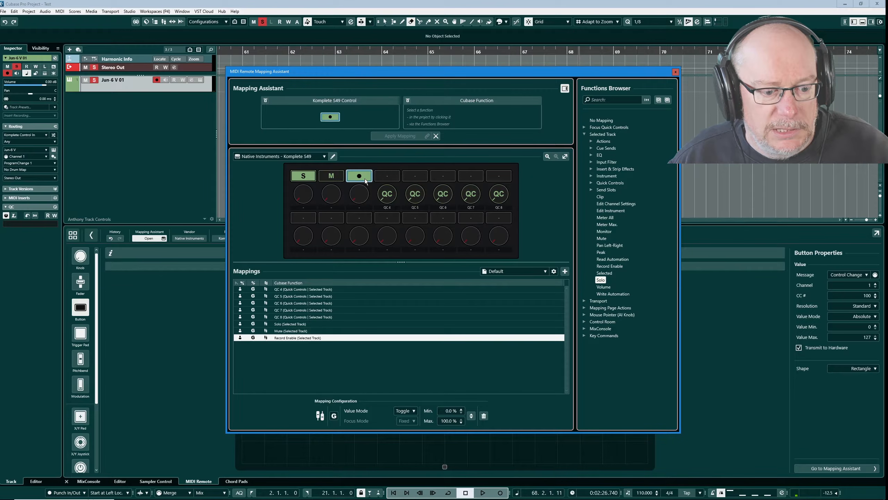
{"action": "left_click", "coordinate": [401, 411]}
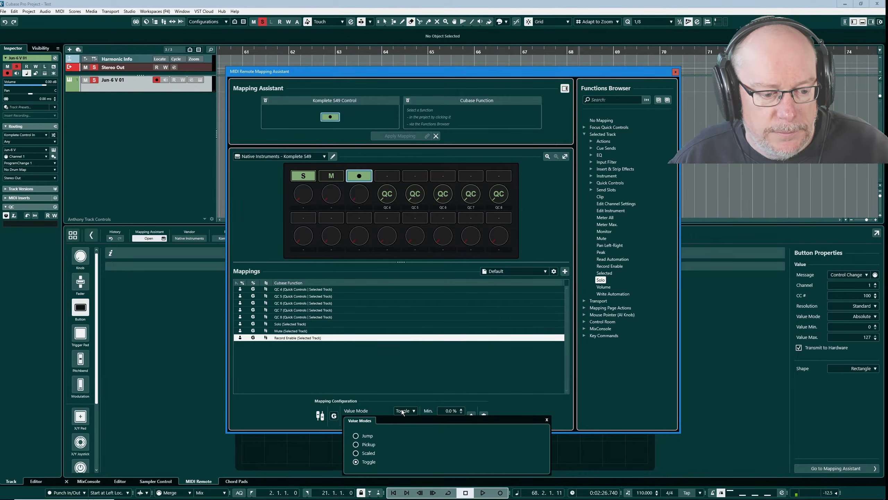
{"action": "left_click", "coordinate": [356, 435]}
{"action": "left_click", "coordinate": [202, 350]}
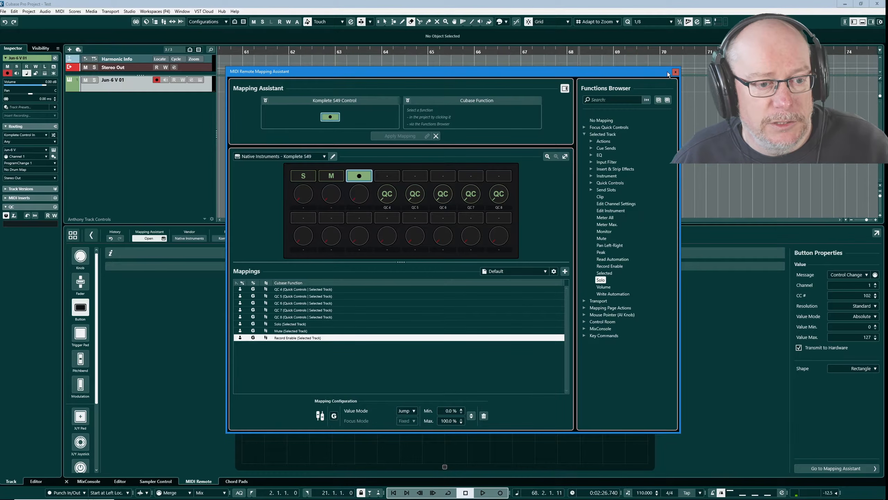
{"action": "left_click", "coordinate": [675, 72]}
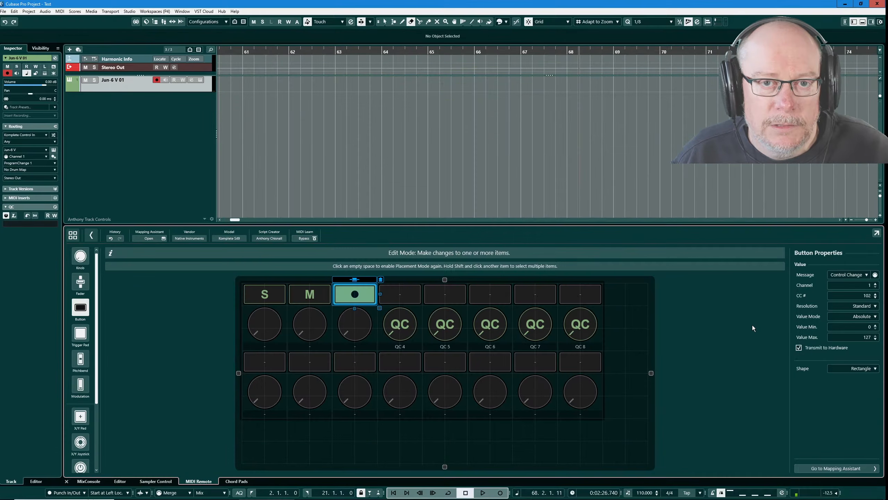
Step: Assign the Jun-6 V's VCF Cutoff to the track's first quick control with Learn mode, and close the instrument window
{"action": "left_click", "coordinate": [254, 317]}
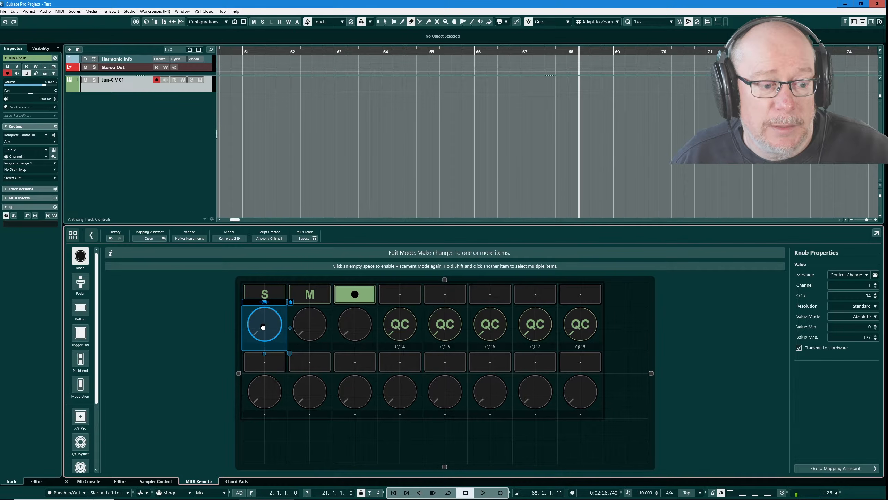
{"action": "left_click", "coordinate": [201, 80]}
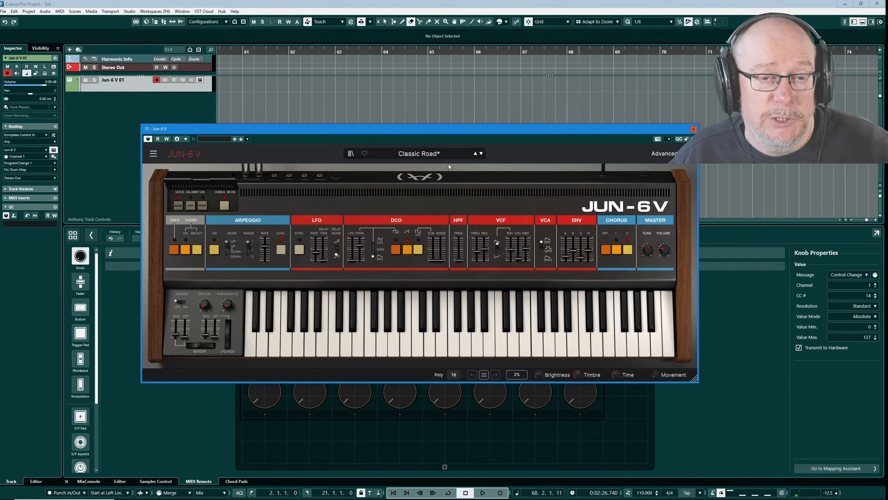
{"action": "left_click", "coordinate": [15, 216]}
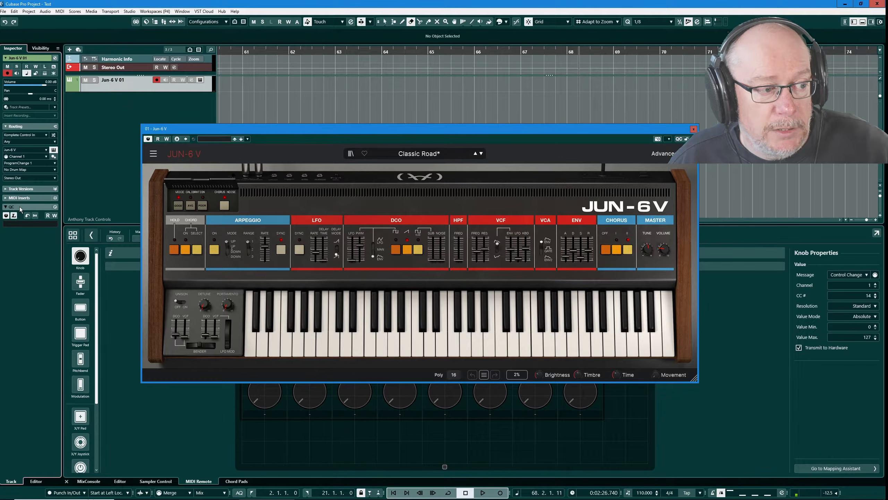
{"action": "left_click_drag", "start_coordinate": [473, 253], "coordinate": [474, 251]}
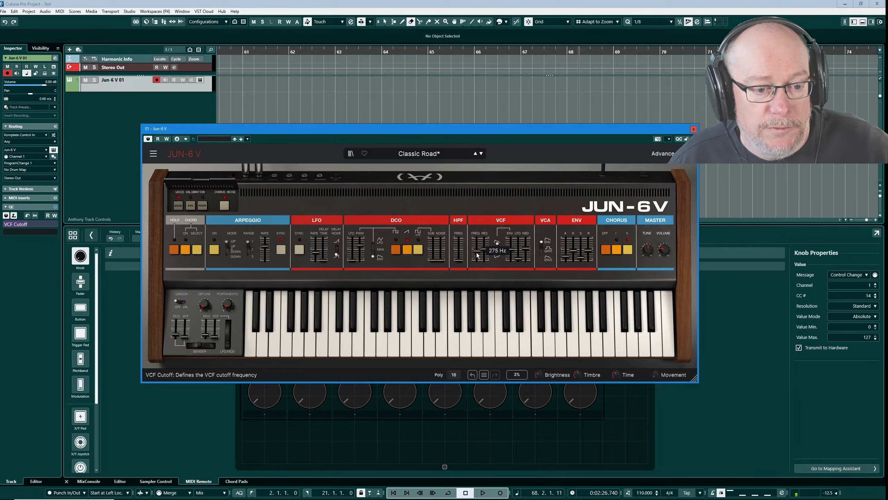
{"action": "left_click", "coordinate": [14, 216]}
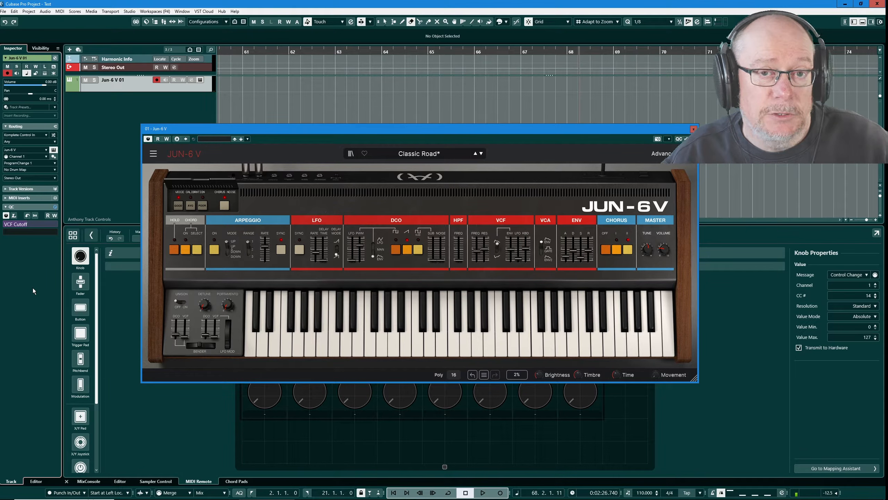
{"action": "left_click", "coordinate": [693, 129]}
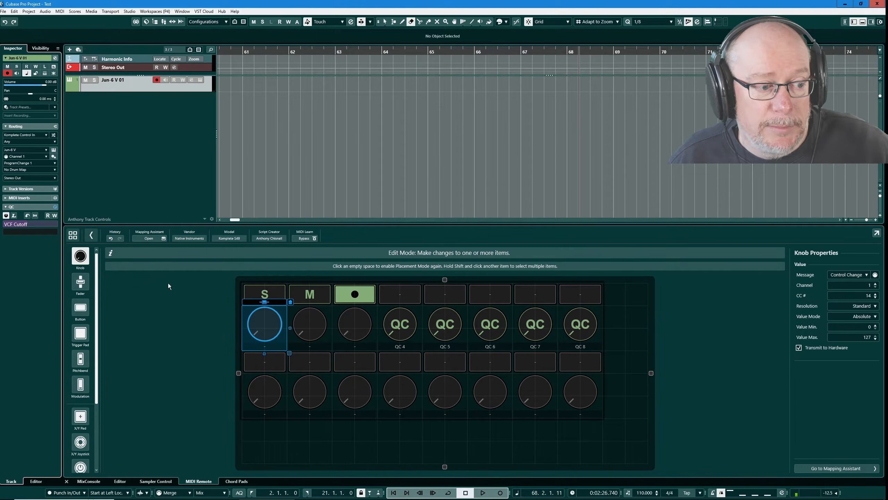
Step: Map the first knob of the surface's upper knob row to the selected track's QC 1 in the Mapping Assistant
{"action": "left_click", "coordinate": [164, 238]}
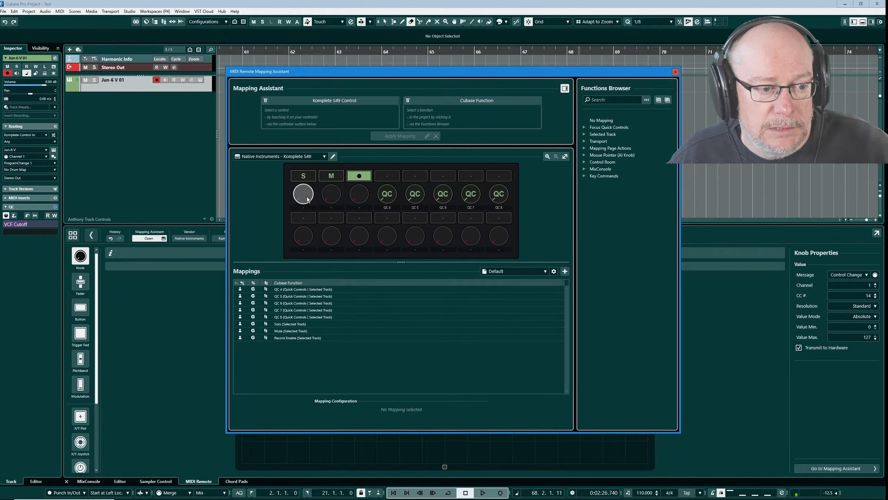
{"action": "left_click", "coordinate": [307, 199]}
{"action": "left_click", "coordinate": [608, 98]}
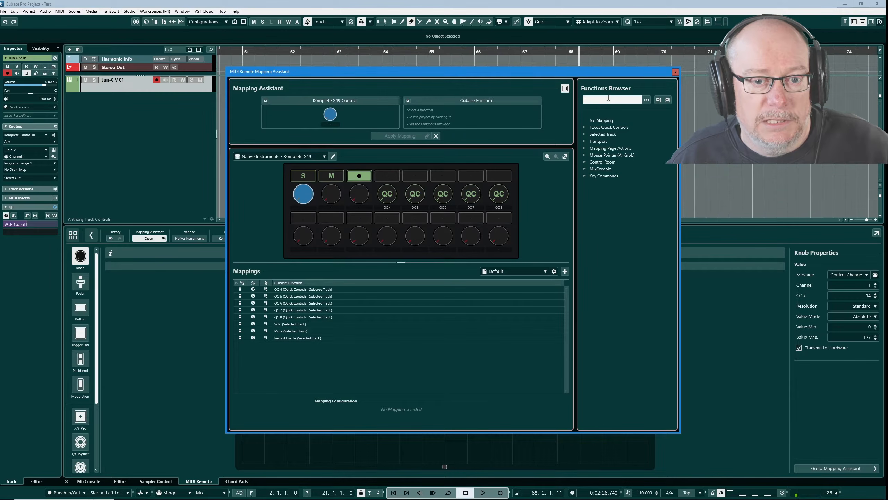
{"action": "type", "text": "qc"}
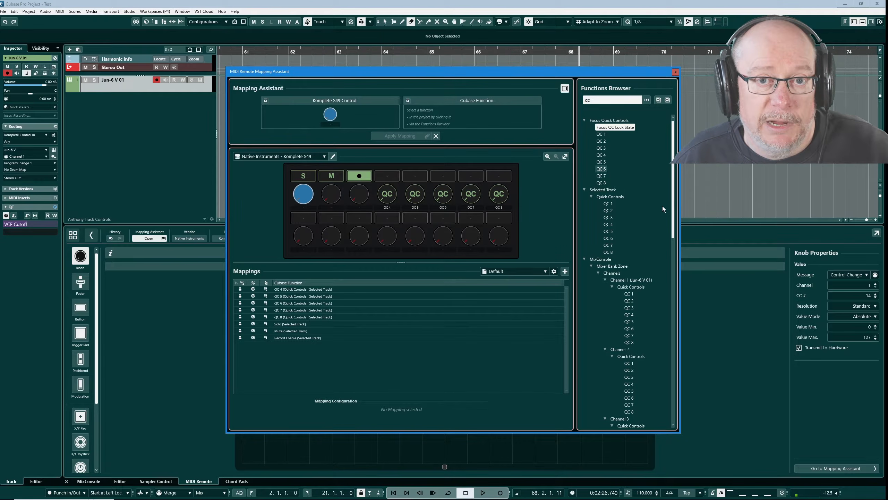
{"action": "left_click", "coordinate": [608, 203]}
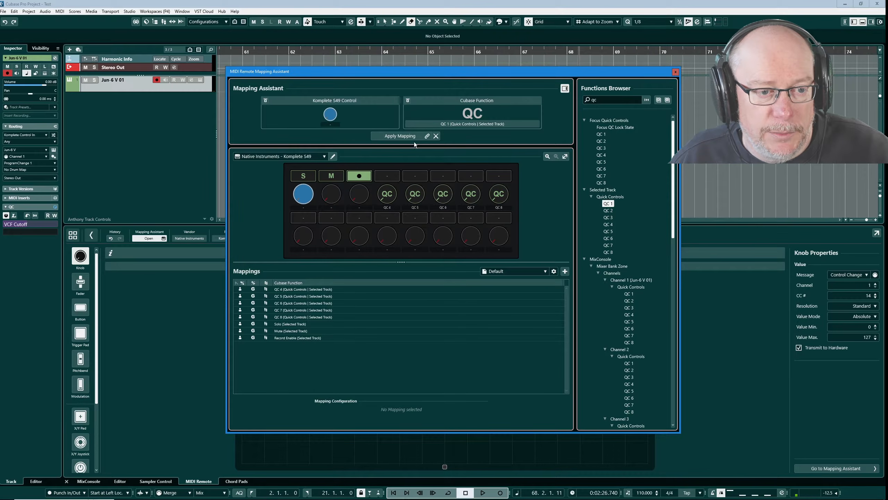
{"action": "left_click", "coordinate": [403, 136]}
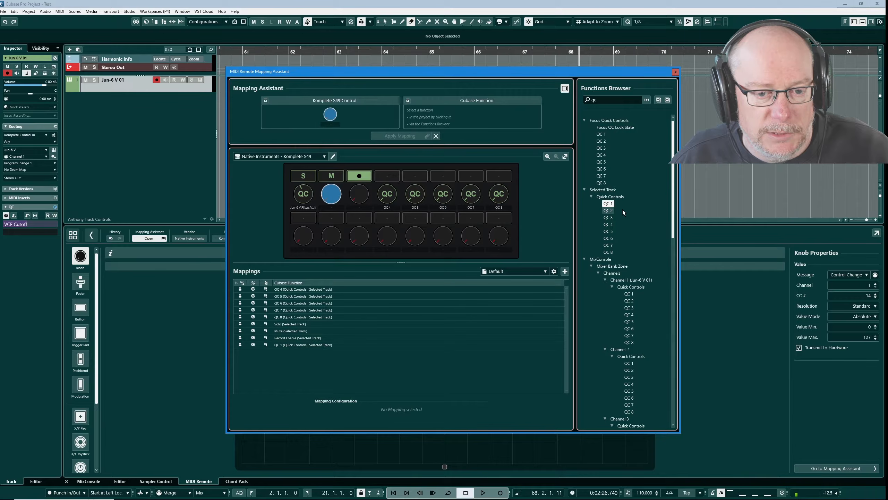
Step: Map the second and third knobs of the upper row to the selected track's QC 2 and QC 3
{"action": "left_click", "coordinate": [612, 210]}
{"action": "left_click", "coordinate": [611, 211]}
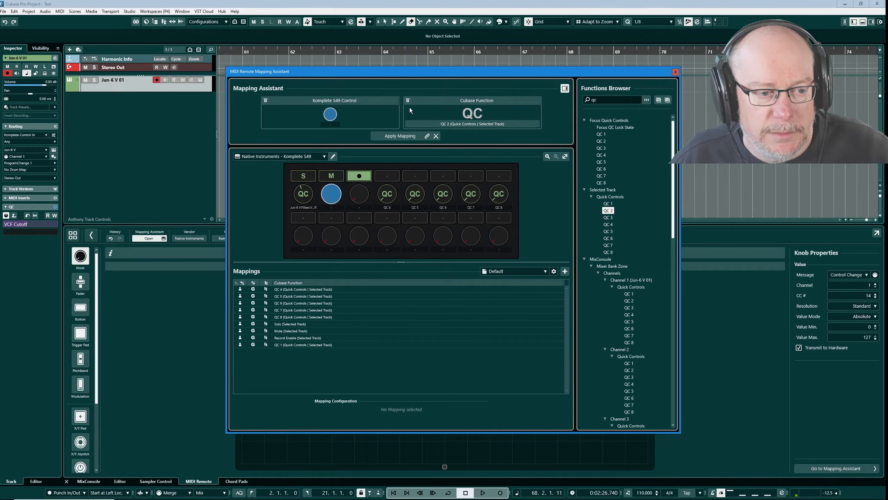
{"action": "left_click", "coordinate": [404, 136]}
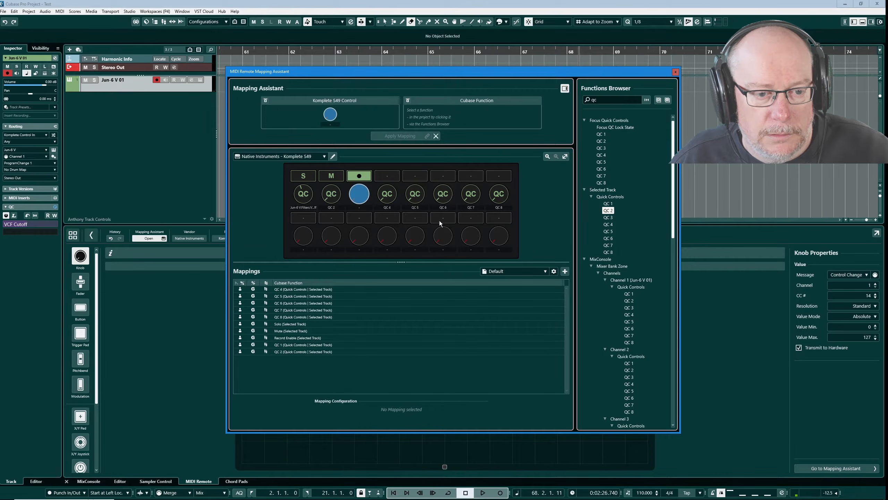
{"action": "double_click", "coordinate": [608, 218]}
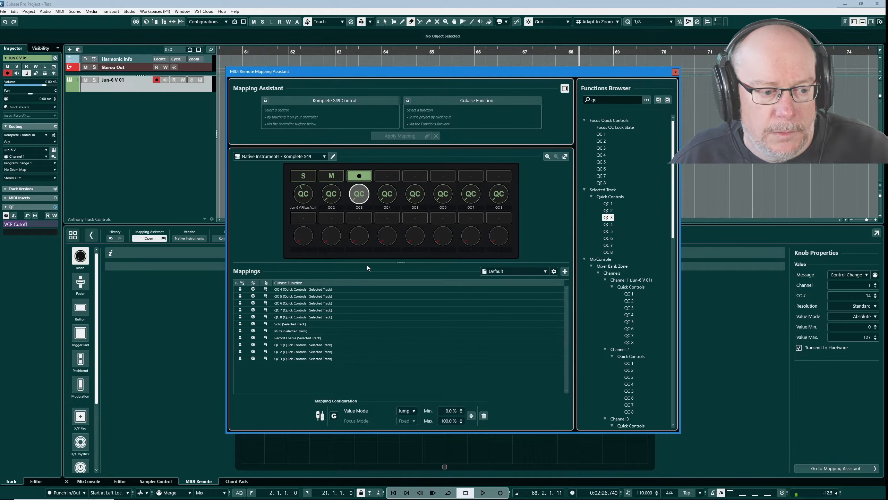
Step: Sort the mappings by Cubase function, select the QC 1 mapping, and close the Mapping Assistant
{"action": "left_click", "coordinate": [289, 283]}
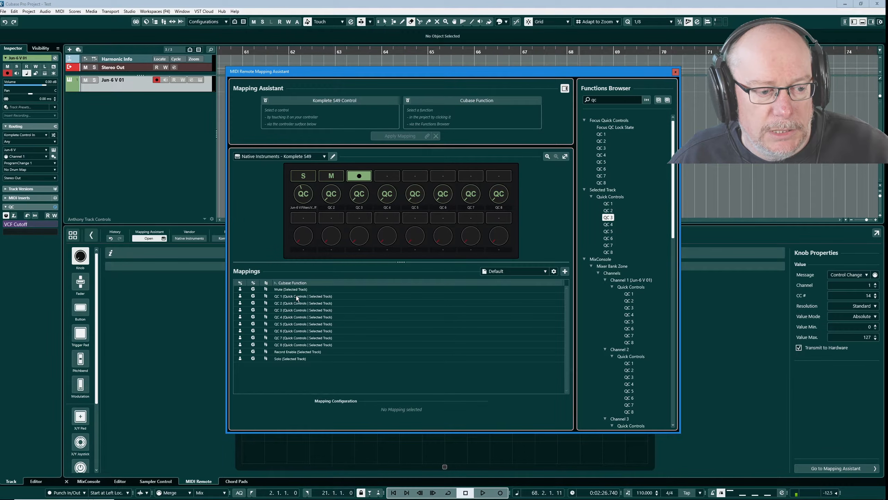
{"action": "left_click", "coordinate": [295, 296]}
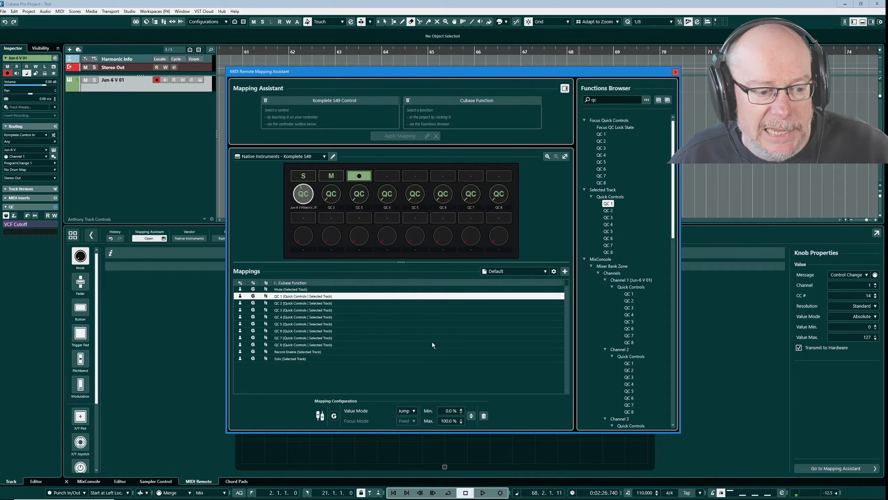
{"action": "left_click", "coordinate": [676, 72]}
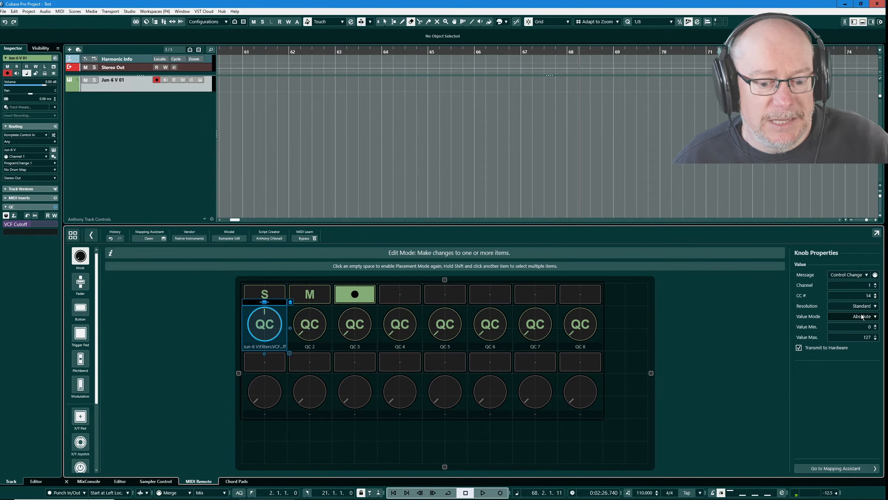
Step: Check the CC 14 knob's mode in Komplete Kontrol and set the surface knob's value mode to Relative Binary Offset in Cubase
{"action": "left_click_drag", "start_coordinate": [887, 214], "coordinate": [552, 107]}
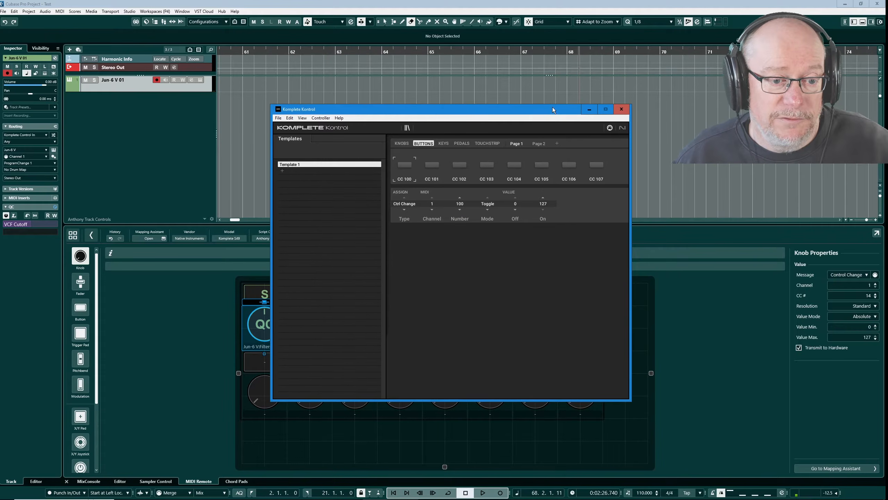
{"action": "left_click", "coordinate": [402, 143]}
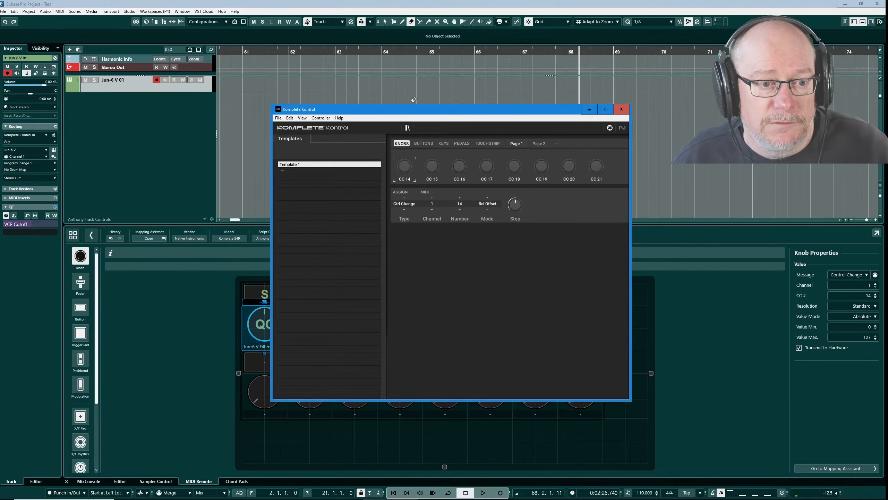
{"action": "left_click_drag", "start_coordinate": [379, 108], "coordinate": [887, 107]}
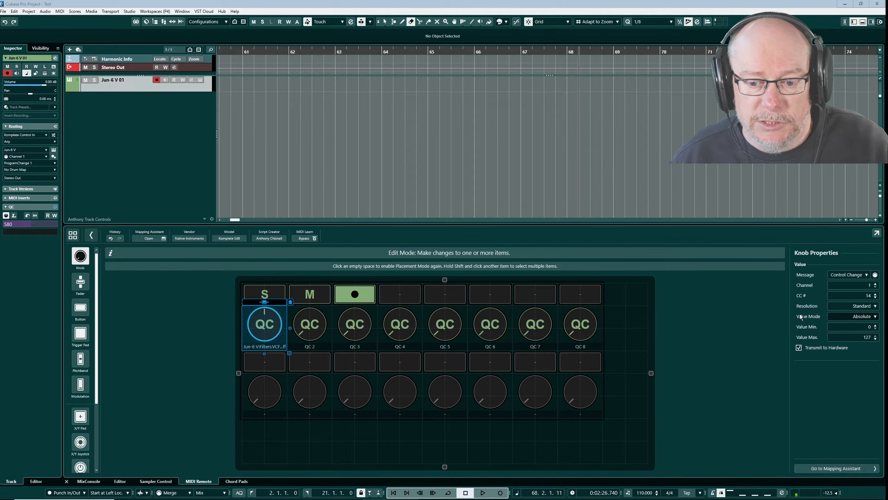
{"action": "left_click", "coordinate": [855, 317]}
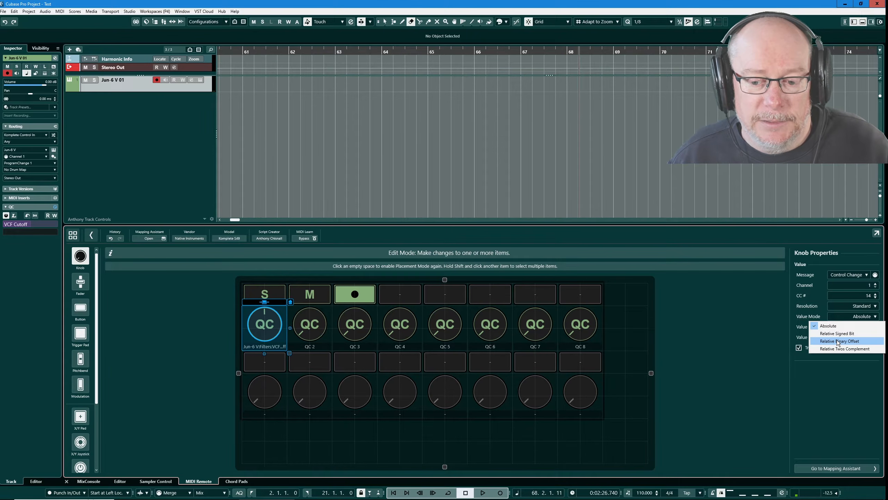
{"action": "left_click", "coordinate": [838, 341]}
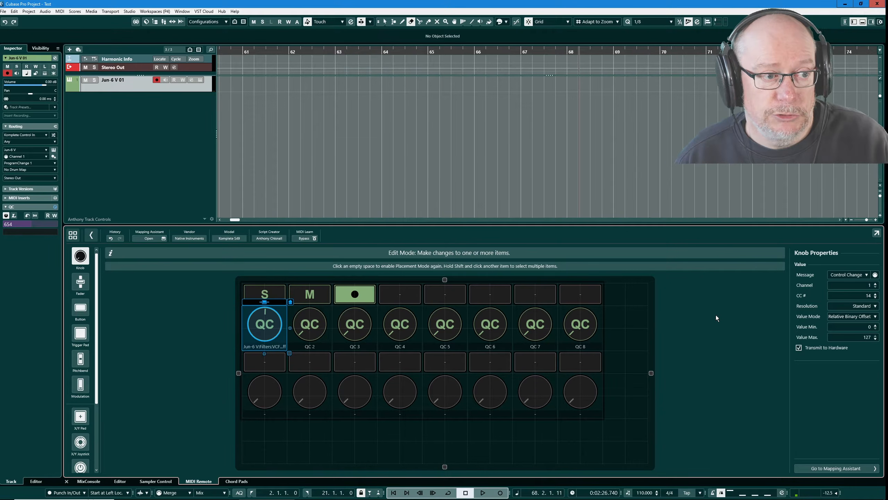
Step: Enable automation writing on the Jun-6 V 01 track and record VCF Cutoff automation during playback
{"action": "left_click", "coordinate": [182, 80]}
{"action": "key", "text": "space"}
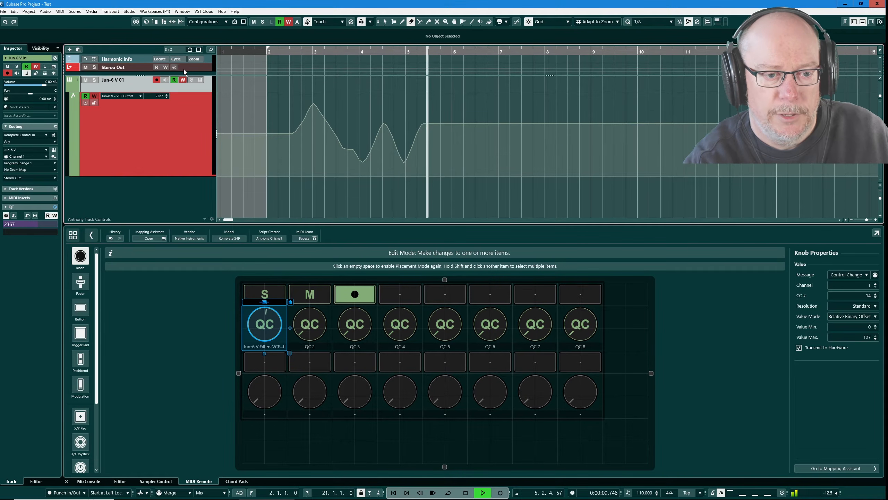
{"action": "key", "text": "space"}
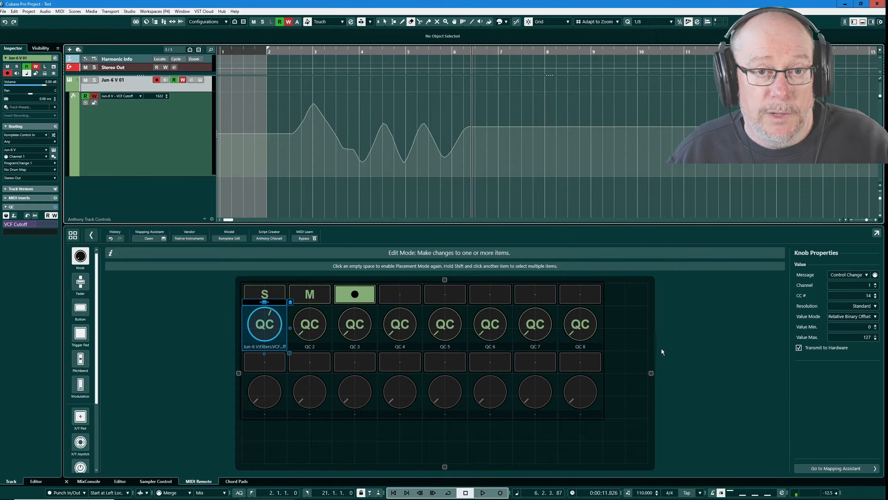
Step: Set the QC 1 knob's value mode to Absolute, and set the CC 14 knob's mode to Absolute in Komplete Kontrol
{"action": "left_click", "coordinate": [860, 316]}
{"action": "left_click", "coordinate": [835, 326]}
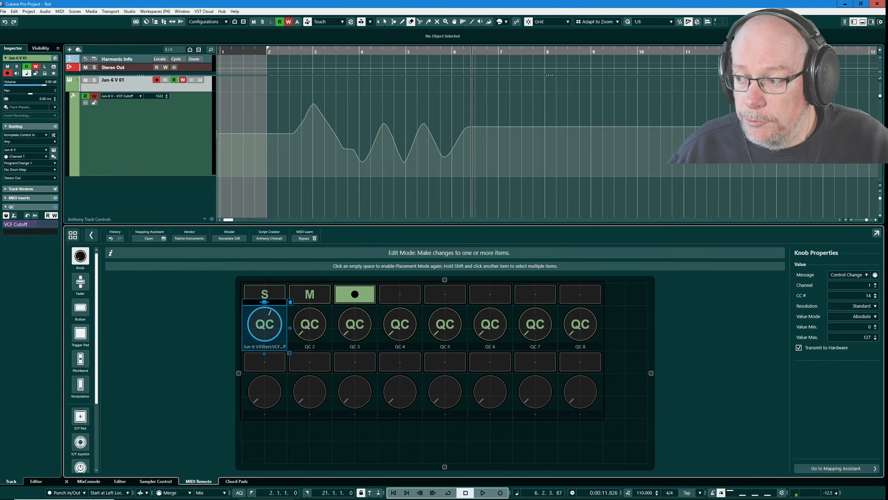
{"action": "left_click_drag", "start_coordinate": [887, 227], "coordinate": [419, 106]}
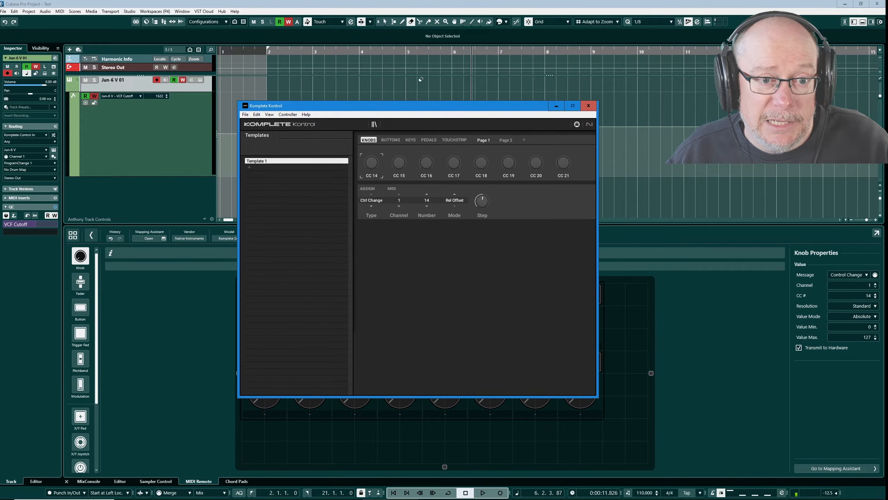
{"action": "left_click", "coordinate": [453, 201]}
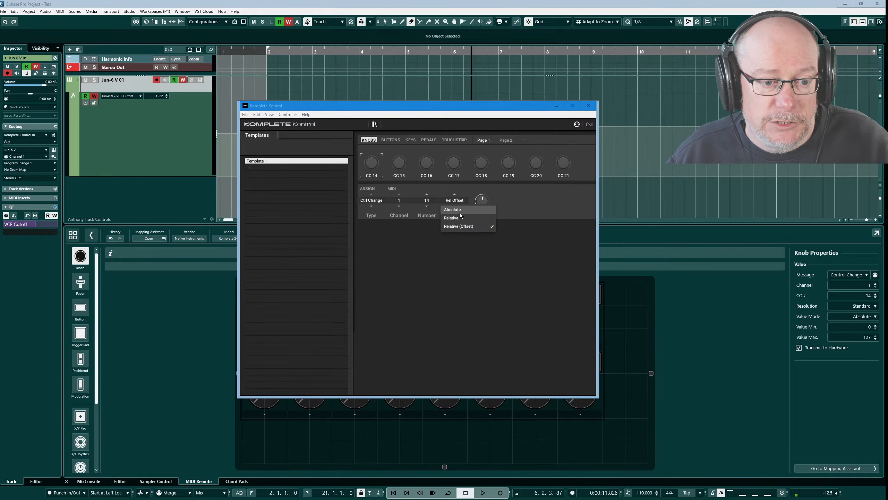
{"action": "left_click", "coordinate": [459, 211]}
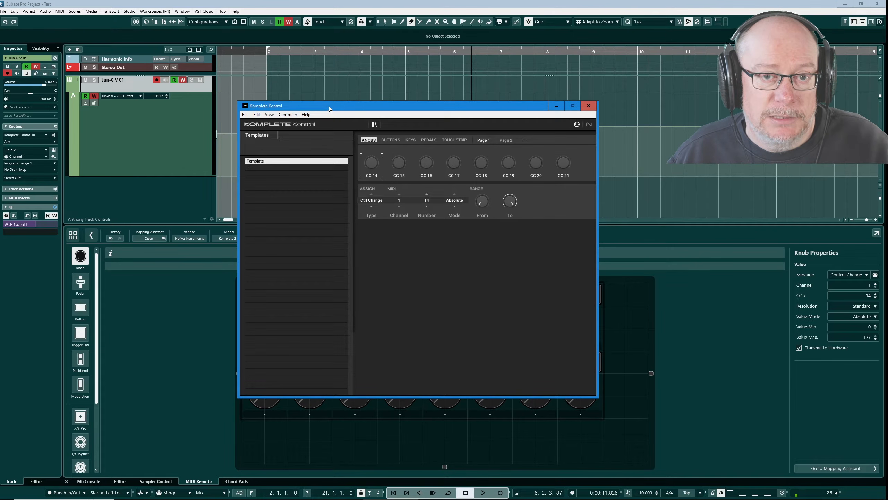
Step: Remove the VCF Cutoff automation track and record new cutoff automation from the left locator using the knob in Absolute mode
{"action": "left_click_drag", "start_coordinate": [329, 107], "coordinate": [887, 147]}
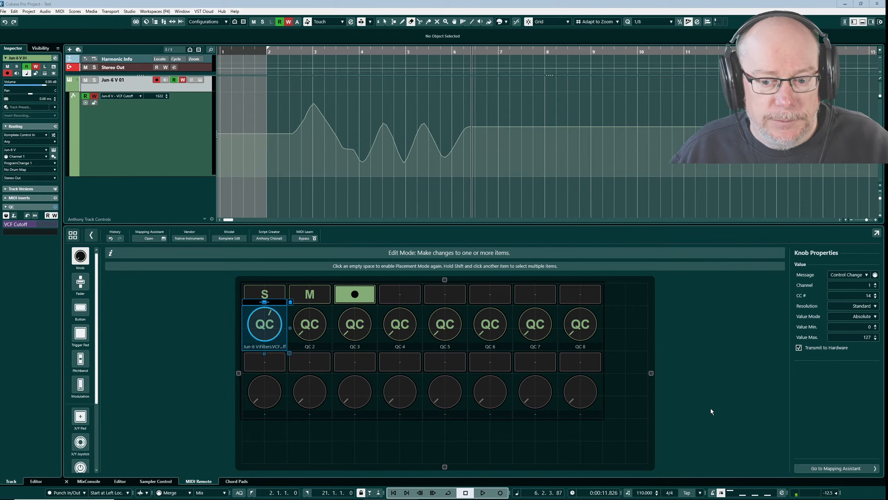
{"action": "right_click", "coordinate": [173, 122]}
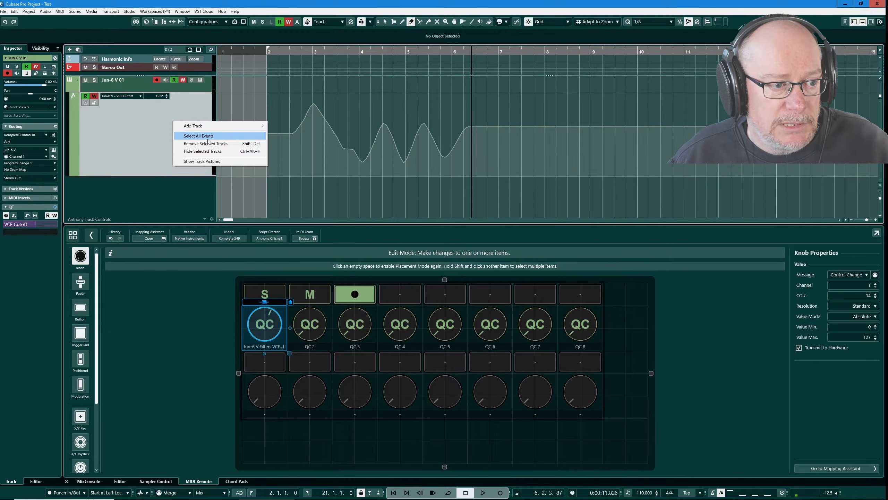
{"action": "left_click", "coordinate": [205, 143]}
{"action": "key", "text": "KP_1"}
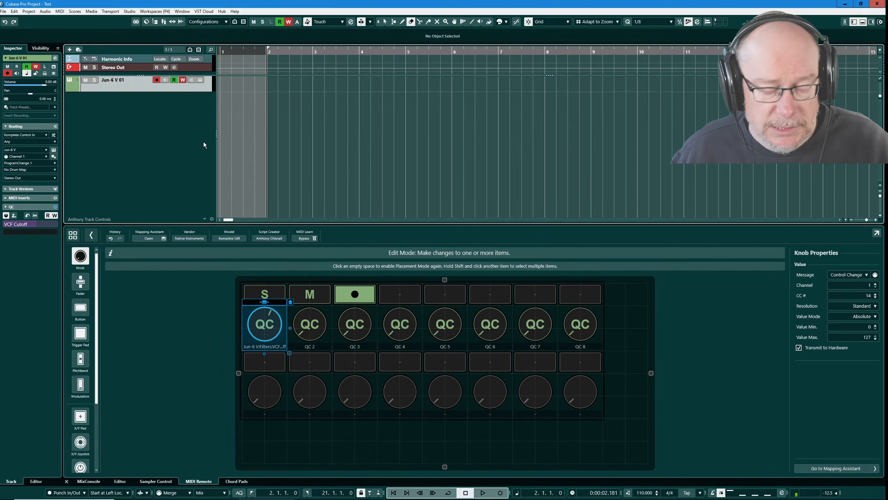
{"action": "key", "text": "space"}
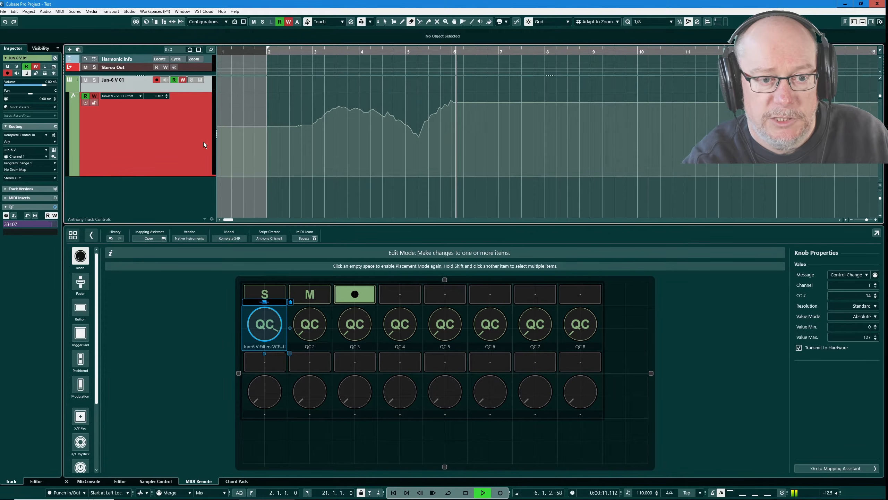
{"action": "key", "text": "space"}
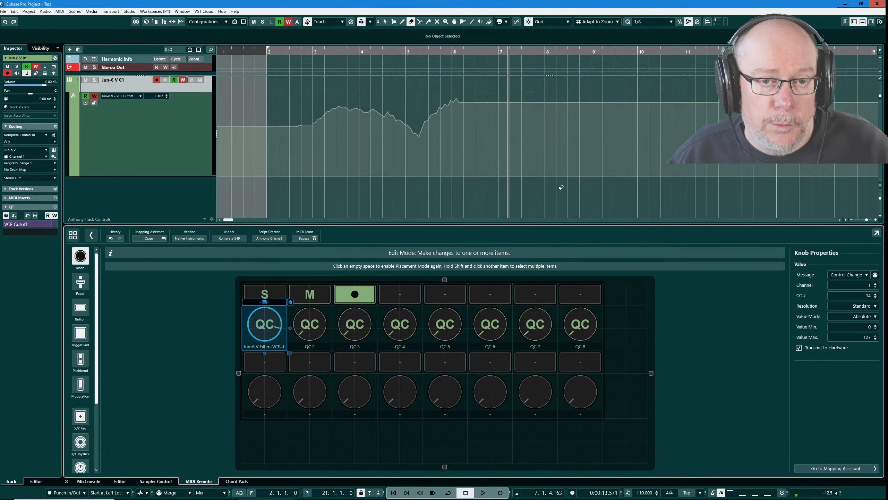
Step: Delete the Absolute-mode cutoff automation pass and record another one from the left locator with Transmit to Hardware still enabled
{"action": "right_click", "coordinate": [169, 128]}
{"action": "left_click", "coordinate": [189, 151]}
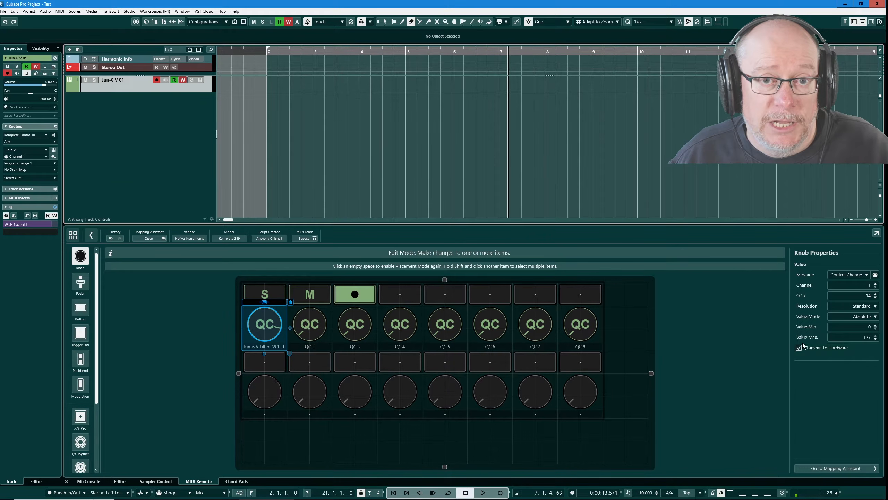
{"action": "key", "text": "KP_1"}
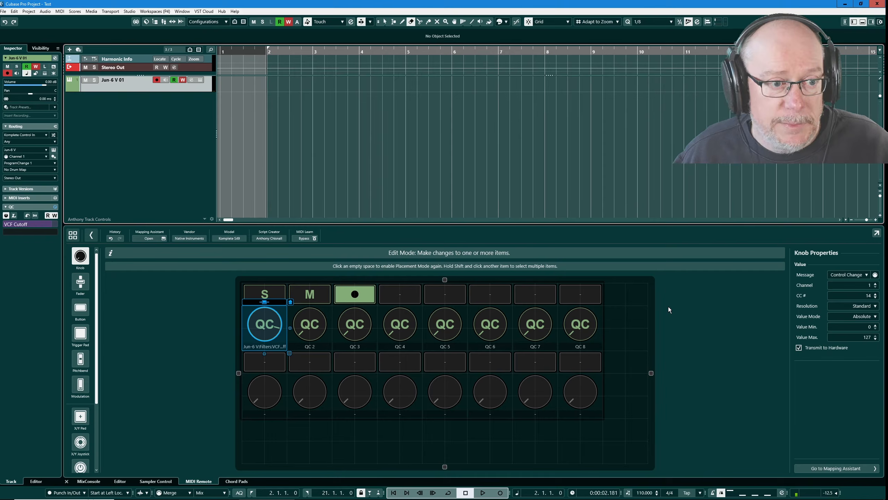
{"action": "scroll", "coordinate": [328, 141], "scroll_direction": "up", "scroll_amount": 5}
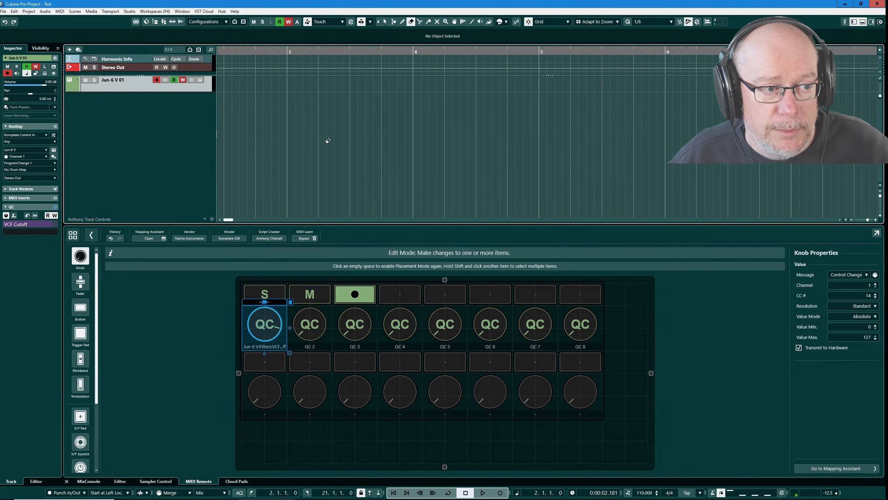
{"action": "key", "text": "space"}
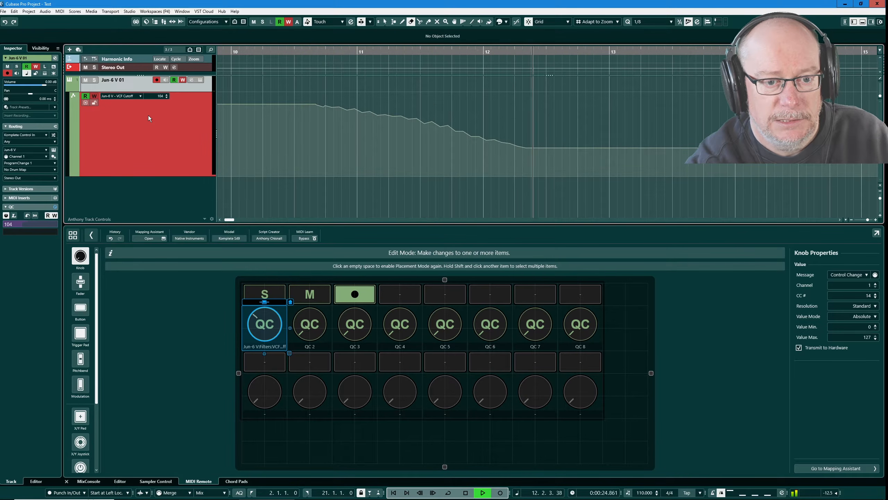
{"action": "key", "text": "space"}
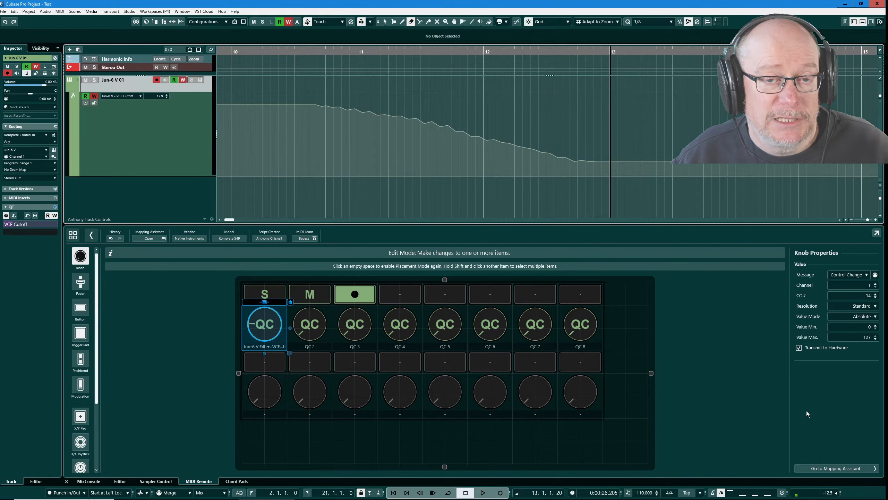
Step: Disable Transmit to Hardware for the QC 1 knob, remove the cutoff automation track, and record a replacement pass from the left locator
{"action": "left_click", "coordinate": [800, 347]}
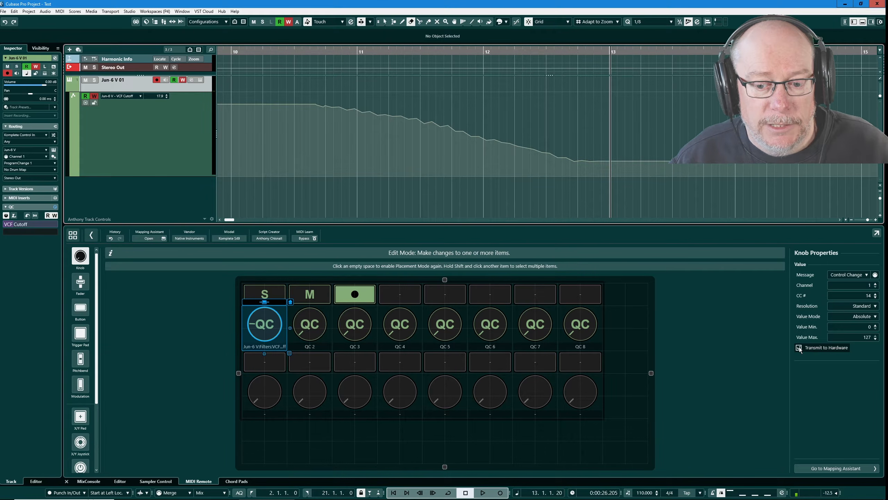
{"action": "right_click", "coordinate": [158, 145]}
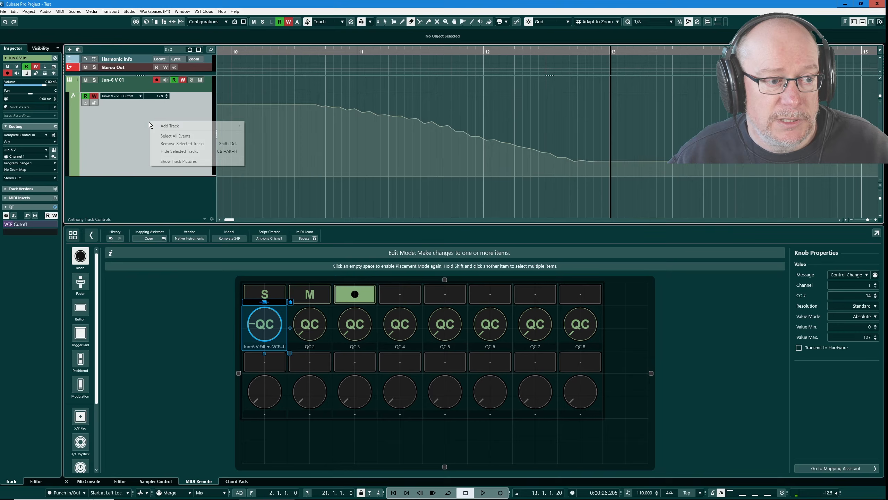
{"action": "left_click", "coordinate": [181, 144]}
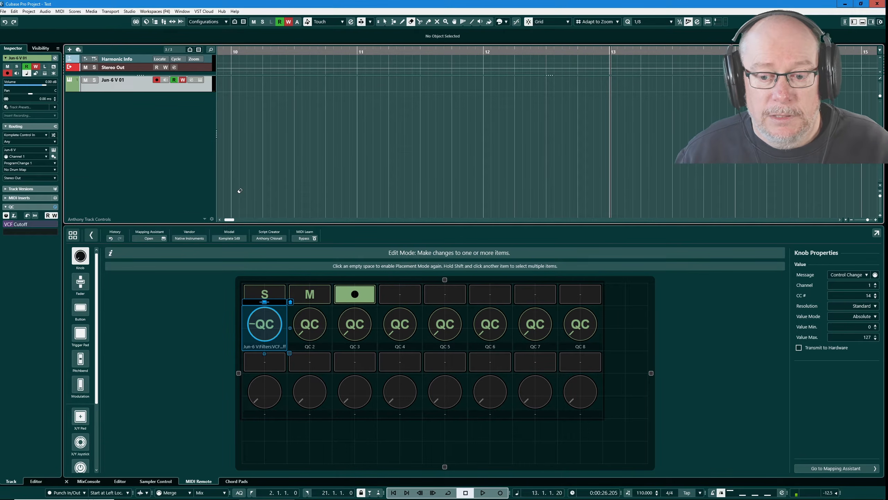
{"action": "key", "text": "KP_1"}
{"action": "key", "text": "space"}
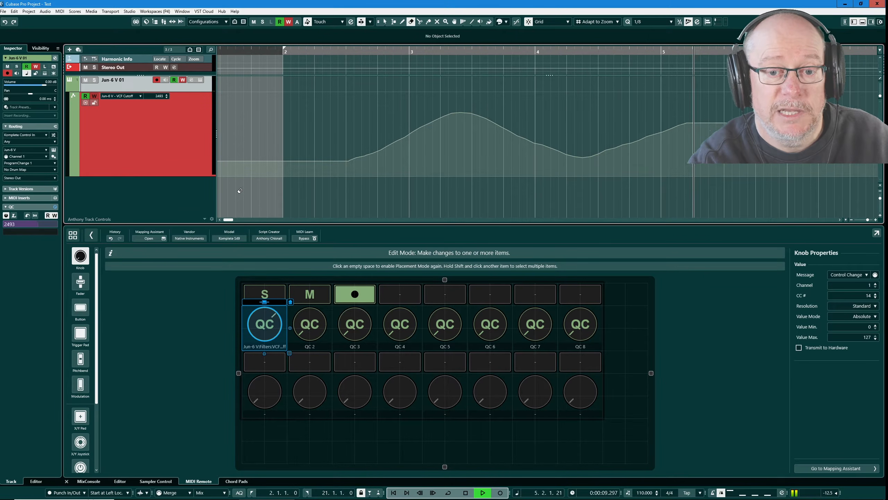
{"action": "key", "text": "space"}
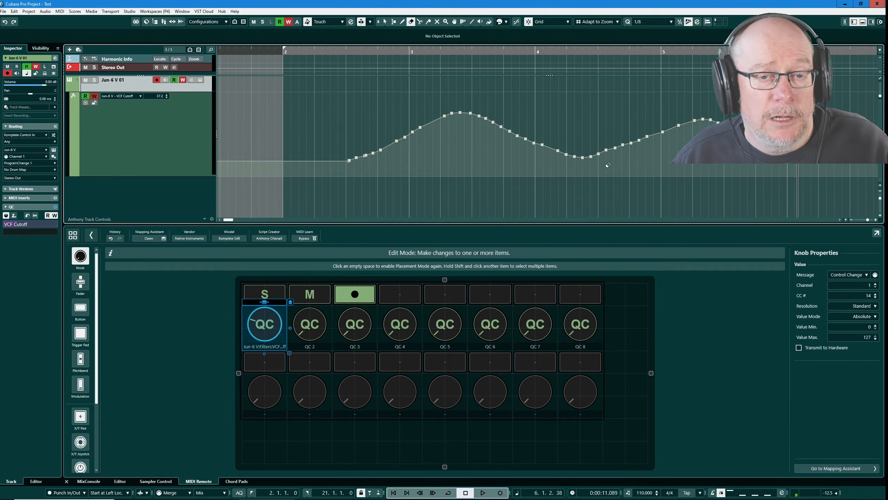
Step: Enable Transmit to Hardware for the QC 1 knob and set its value mode to Relative Binary Offset
{"action": "left_click", "coordinate": [799, 347]}
{"action": "left_click", "coordinate": [860, 316]}
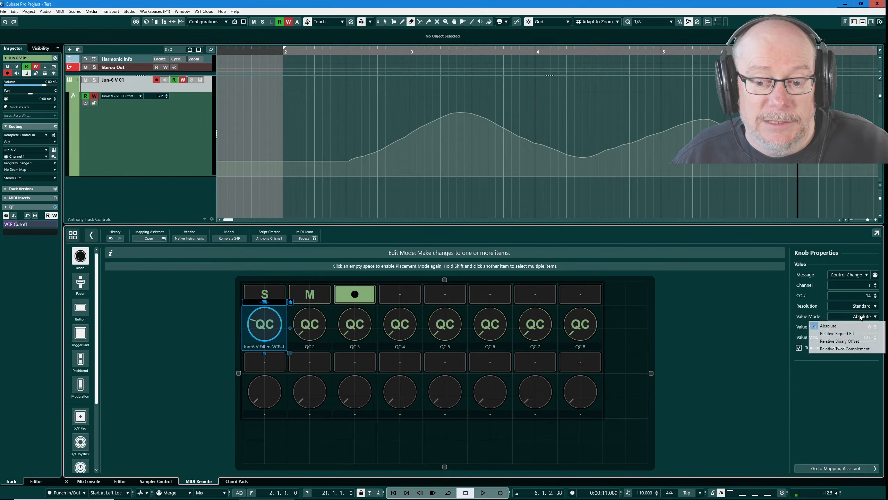
{"action": "left_click", "coordinate": [840, 341]}
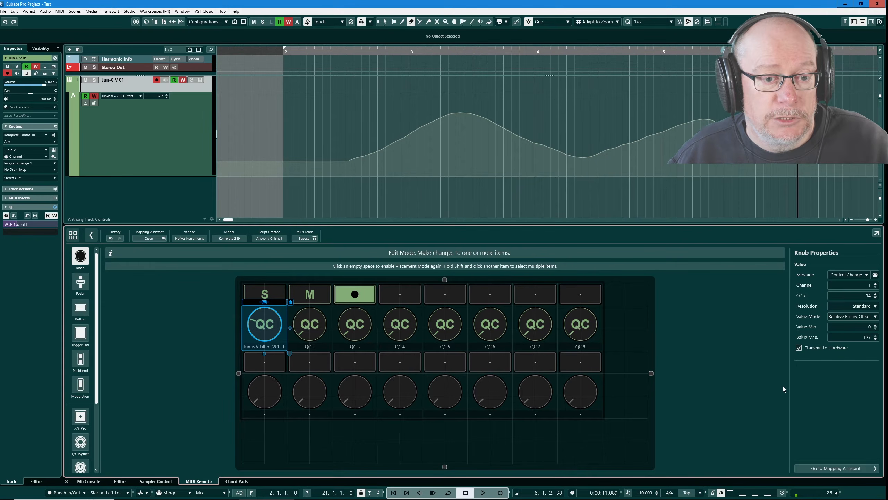
Step: Remove the VCF Cutoff automation track, and set the CC 14 knob's mode to Relative (Offset) in Komplete Kontrol
{"action": "right_click", "coordinate": [175, 142]}
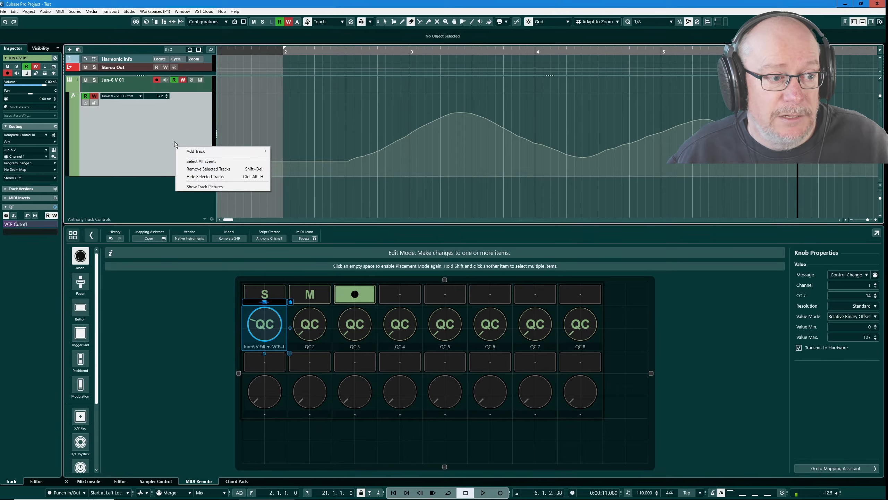
{"action": "left_click", "coordinate": [202, 166]}
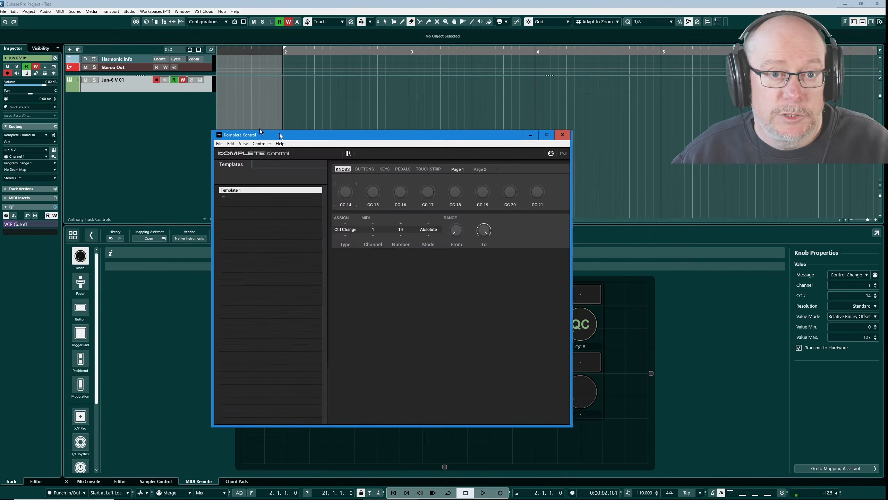
{"action": "left_click_drag", "start_coordinate": [280, 135], "coordinate": [313, 107]}
{"action": "left_click", "coordinate": [461, 200]}
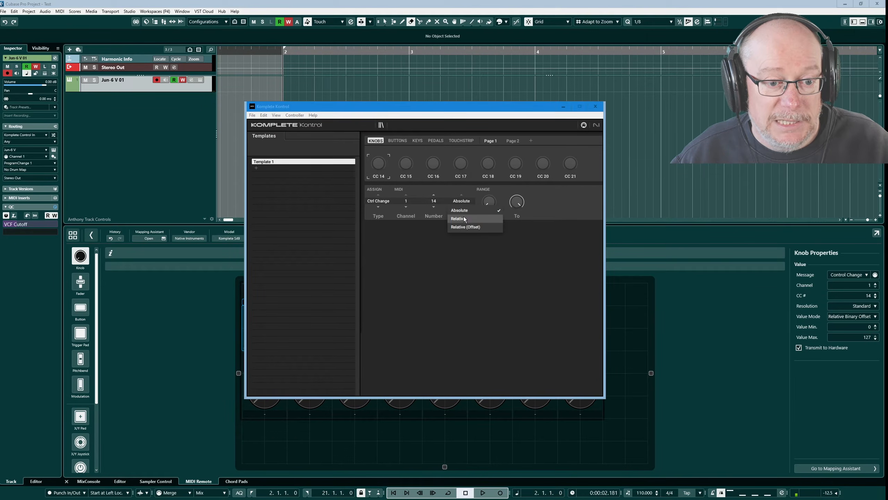
{"action": "left_click", "coordinate": [459, 227]}
{"action": "left_click_drag", "start_coordinate": [387, 105], "coordinate": [391, 105]}
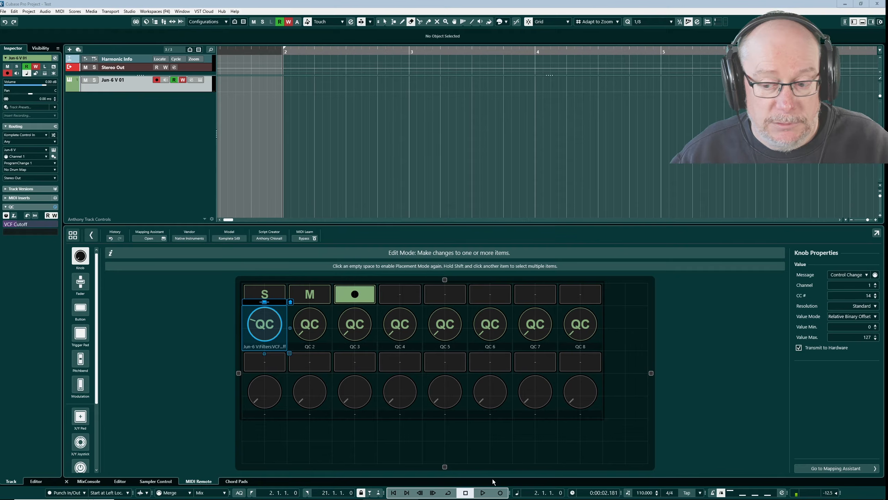
Step: Record VCF Cutoff automation during playback with the relative knob, and reduce the automation track's height
{"action": "left_click", "coordinate": [483, 492]}
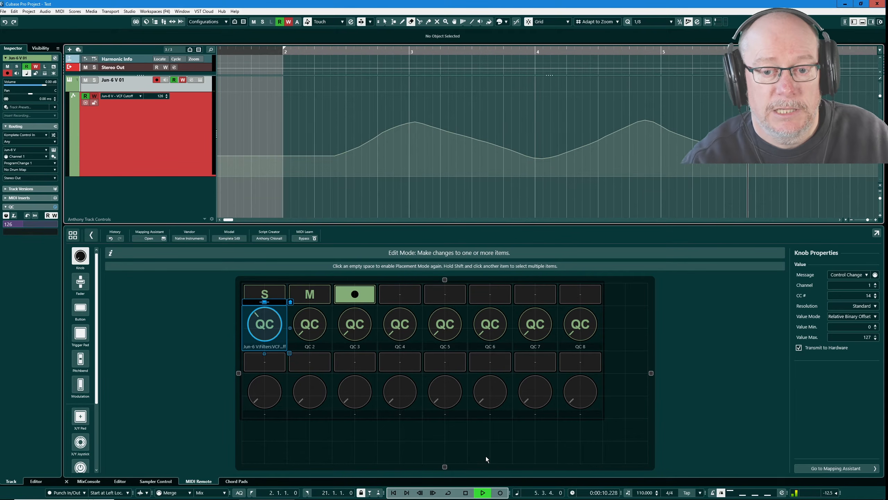
{"action": "key", "text": "space"}
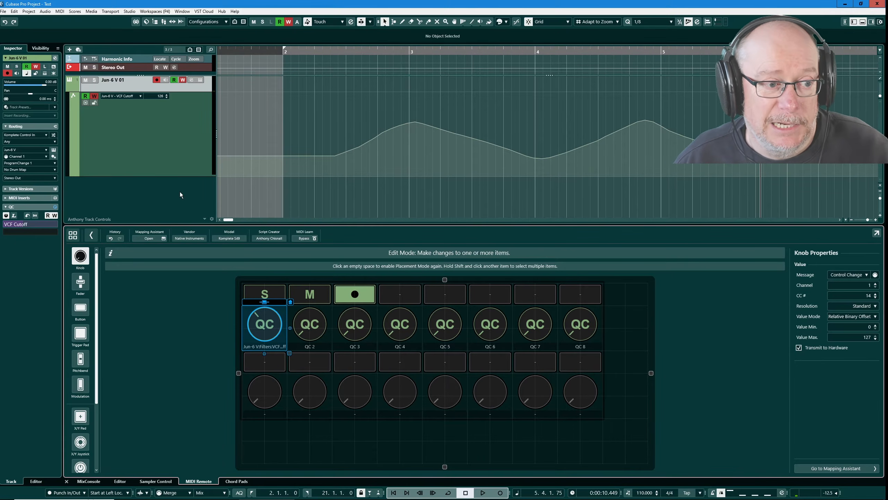
{"action": "left_click_drag", "start_coordinate": [192, 175], "coordinate": [204, 106]}
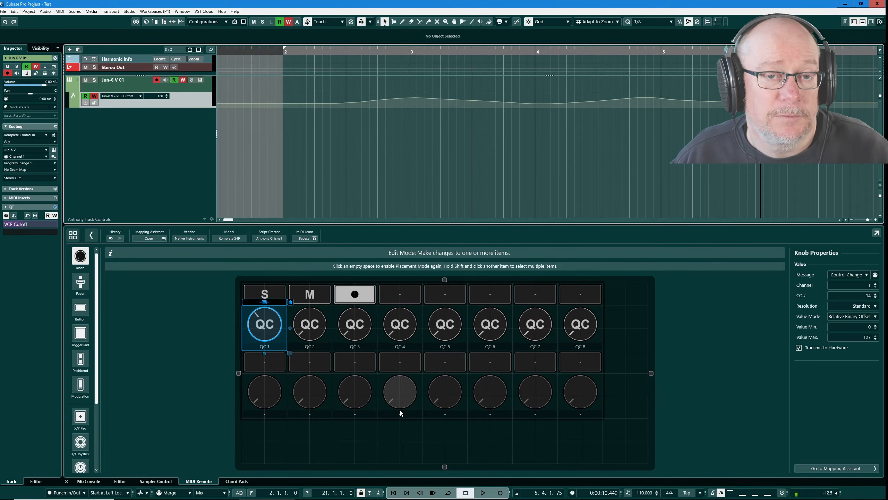
Step: Open the Jun-6 V instrument from its track and show the plug-in's MIDI controller settings
{"action": "left_click", "coordinate": [199, 80]}
{"action": "left_click_drag", "start_coordinate": [397, 131], "coordinate": [301, 101]}
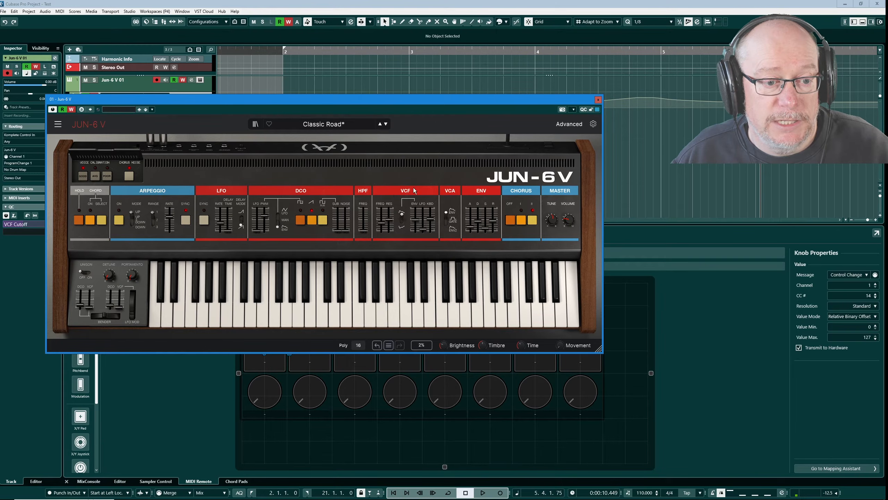
{"action": "left_click", "coordinate": [593, 124]}
{"action": "left_click_drag", "start_coordinate": [568, 100], "coordinate": [601, 123]}
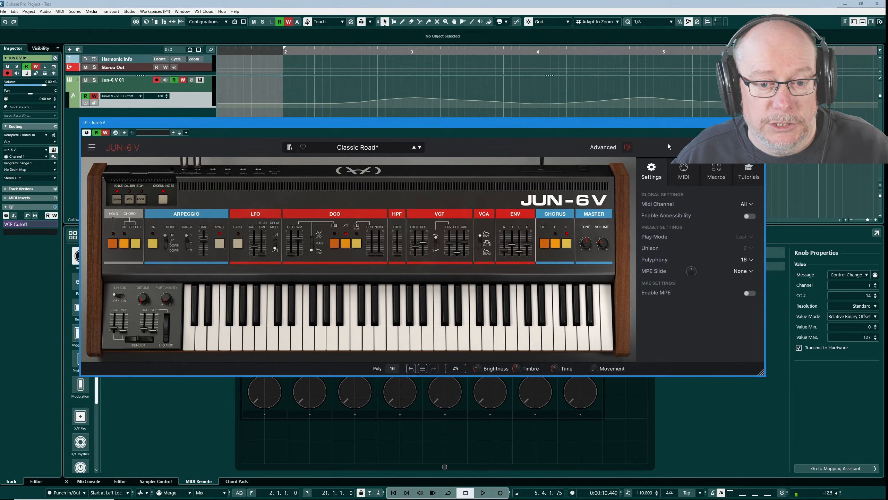
{"action": "left_click", "coordinate": [680, 164]}
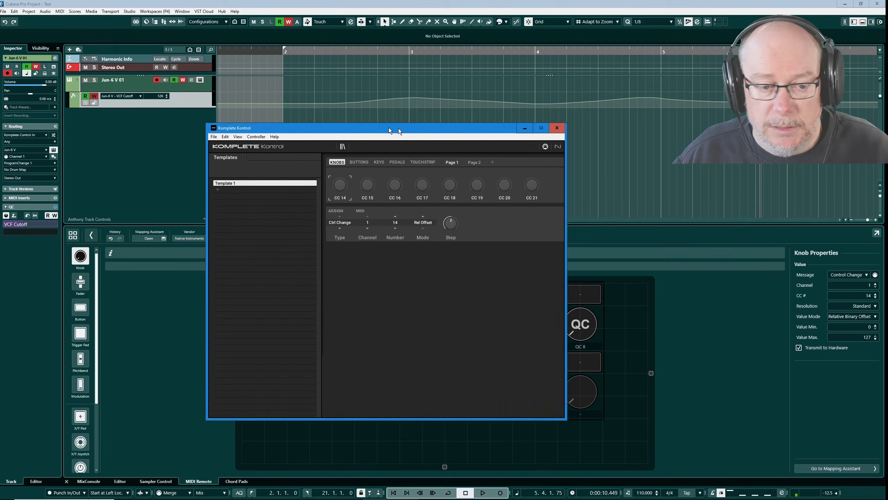
Step: Check the page 2 knob assignments in Komplete Kontrol and the CC number of the first lower-row knob on the MIDI Remote surface
{"action": "left_click_drag", "start_coordinate": [388, 128], "coordinate": [384, 118]}
{"action": "left_click", "coordinate": [461, 154]}
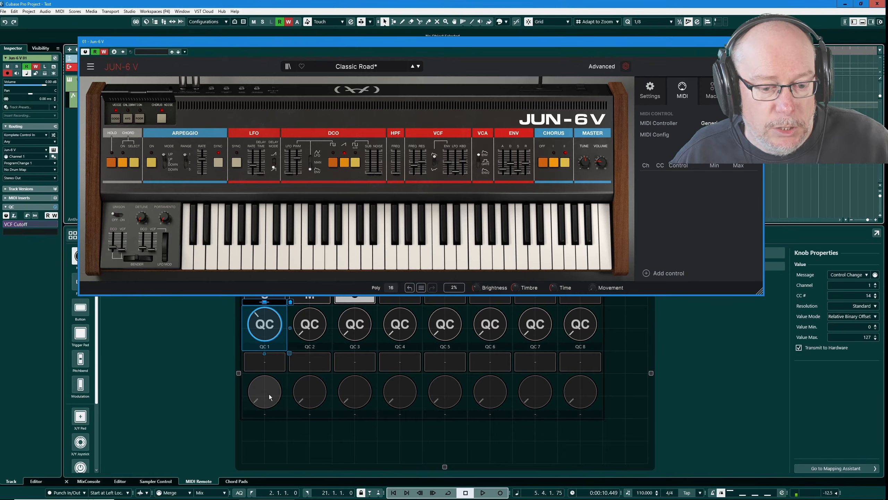
{"action": "left_click", "coordinate": [269, 397]}
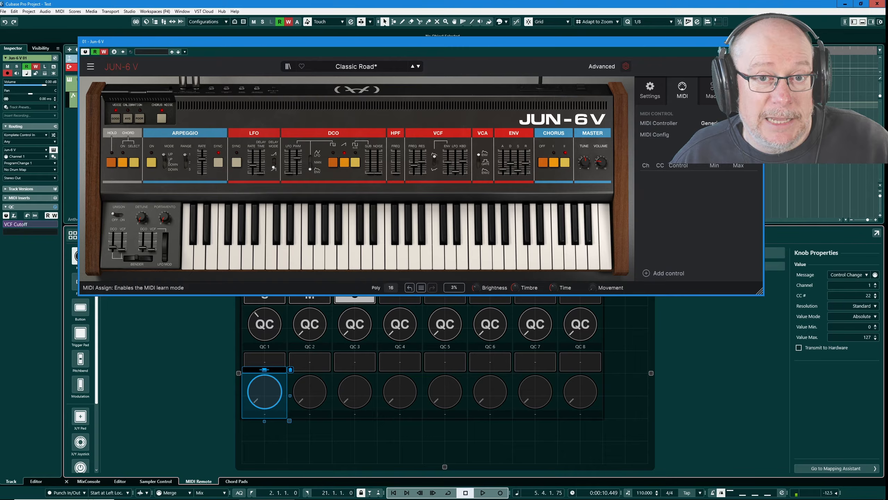
Step: With the MixConsole shown instead of MIDI Remote, MIDI-learn VCF Resonance to CC 22 in Jun-6 V and record its controller automation during playback
{"action": "left_click", "coordinate": [90, 481]}
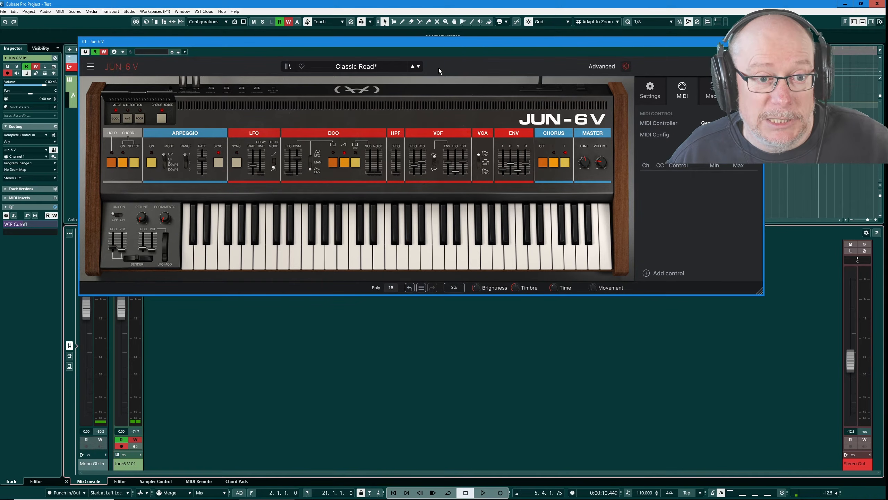
{"action": "left_click_drag", "start_coordinate": [441, 43], "coordinate": [456, 145]}
{"action": "left_click", "coordinate": [718, 257]}
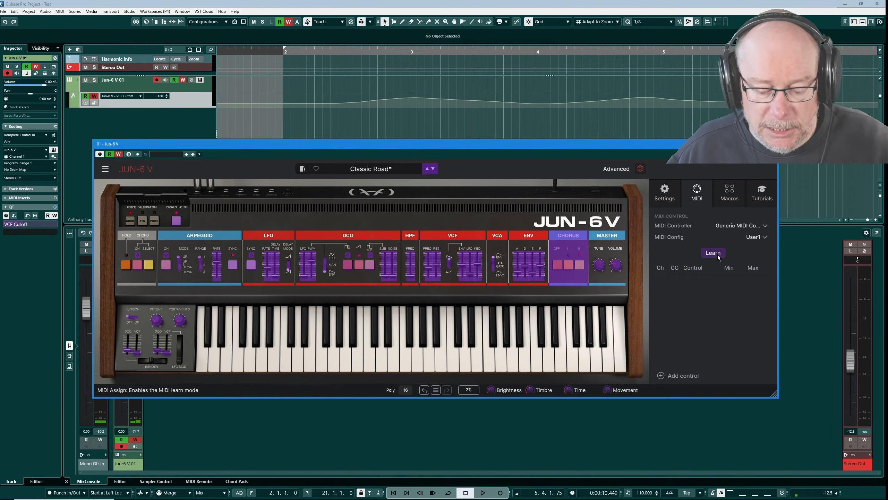
{"action": "left_click", "coordinate": [437, 270]}
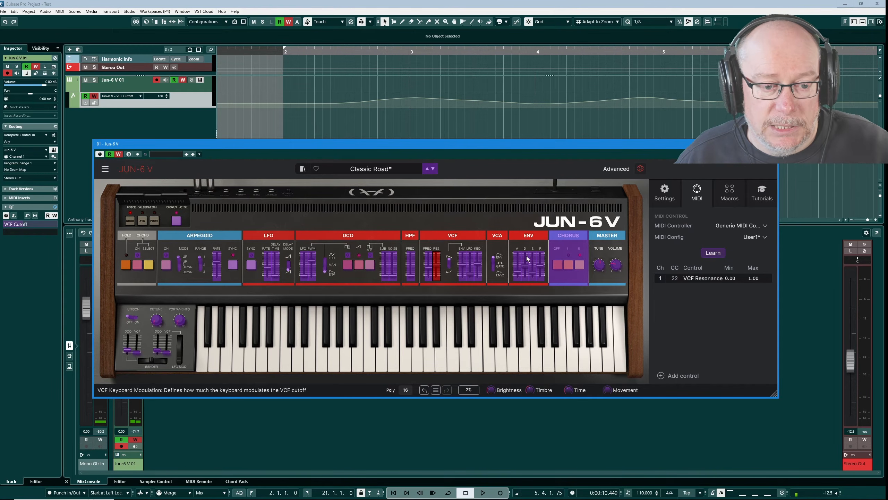
{"action": "left_click", "coordinate": [716, 255]}
{"action": "left_click", "coordinate": [715, 255]}
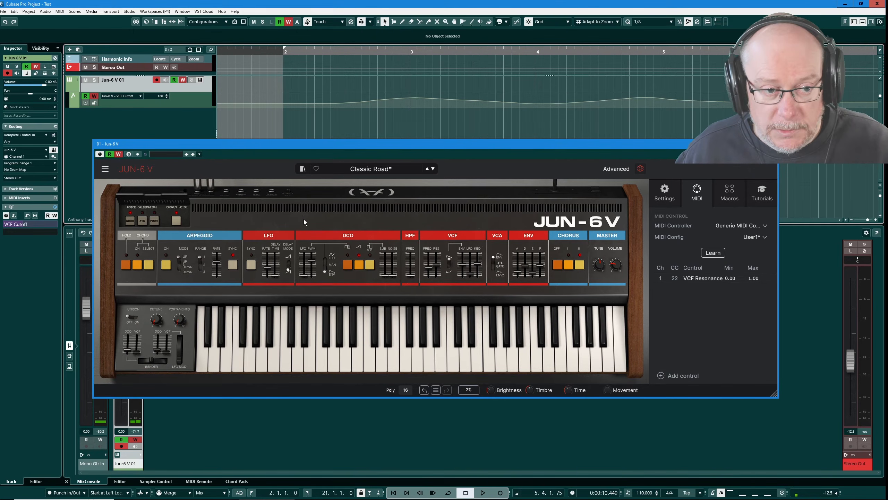
{"action": "key", "text": "space"}
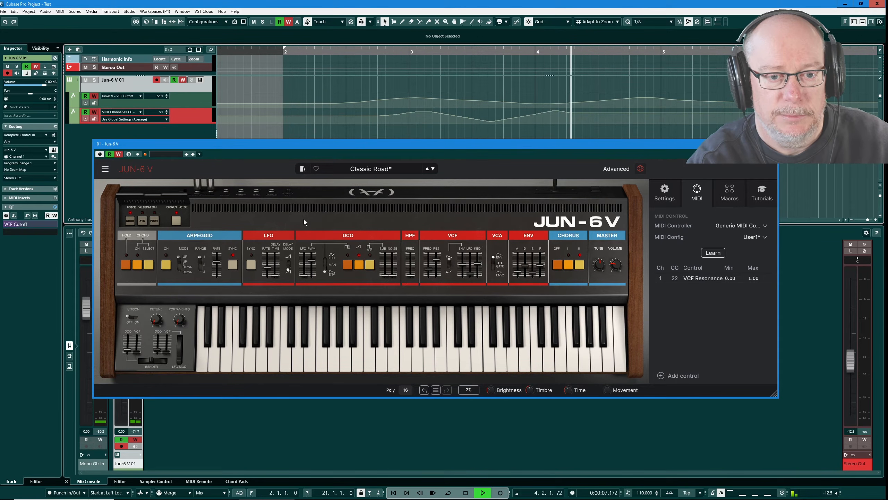
{"action": "key", "text": "space"}
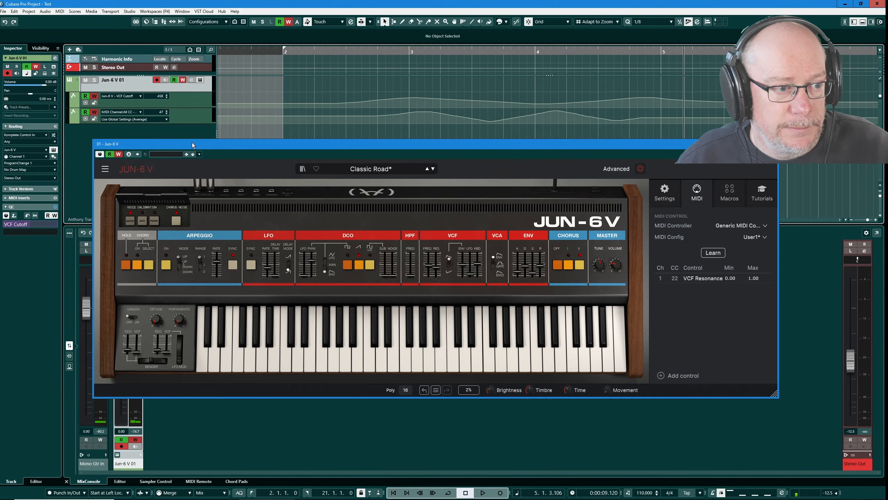
Step: Move the Jun-6 V window below the automation tracks and increase the CC 22 automation track's height
{"action": "left_click_drag", "start_coordinate": [191, 142], "coordinate": [176, 210]}
{"action": "left_click_drag", "start_coordinate": [183, 123], "coordinate": [167, 179]}
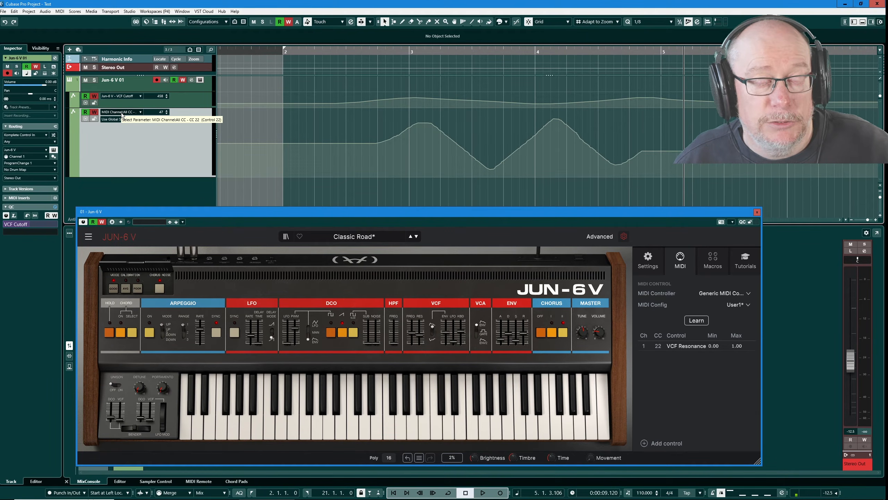
{"action": "left_click_drag", "start_coordinate": [523, 210], "coordinate": [529, 217]}
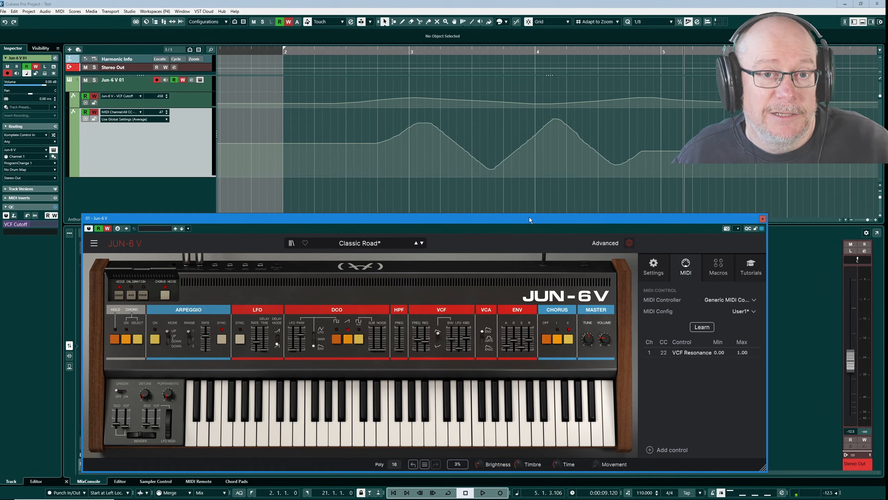
Step: Record VCF Resonance automation during playback by moving the resonance slider in the Jun-6 V interface
{"action": "key", "text": "space"}
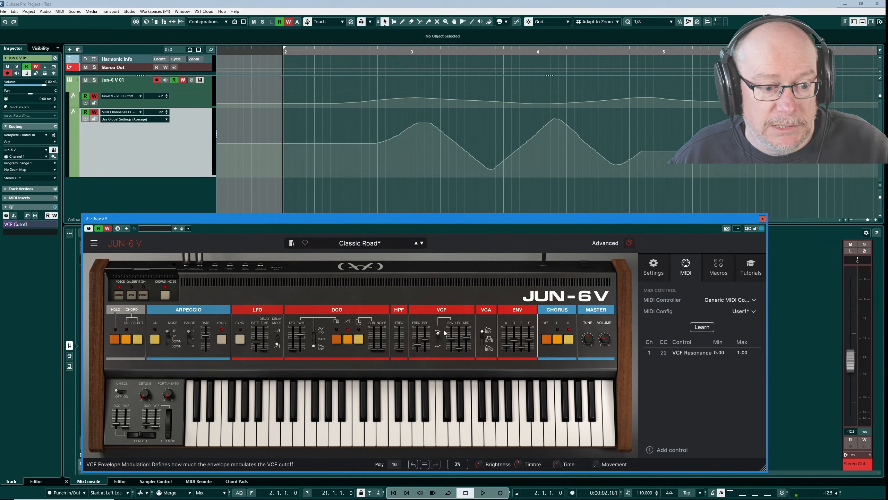
{"action": "key", "text": "space"}
{"action": "mouse_move", "coordinate": [425, 339]}
{"action": "mouse_move", "coordinate": [425, 339]}
{"action": "left_mouse_down"}
{"action": "mouse_move", "coordinate": [426, 348]}
{"action": "mouse_move", "coordinate": [426, 329]}
{"action": "mouse_move", "coordinate": [426, 338]}
{"action": "left_mouse_up"}
{"action": "key", "text": "space"}
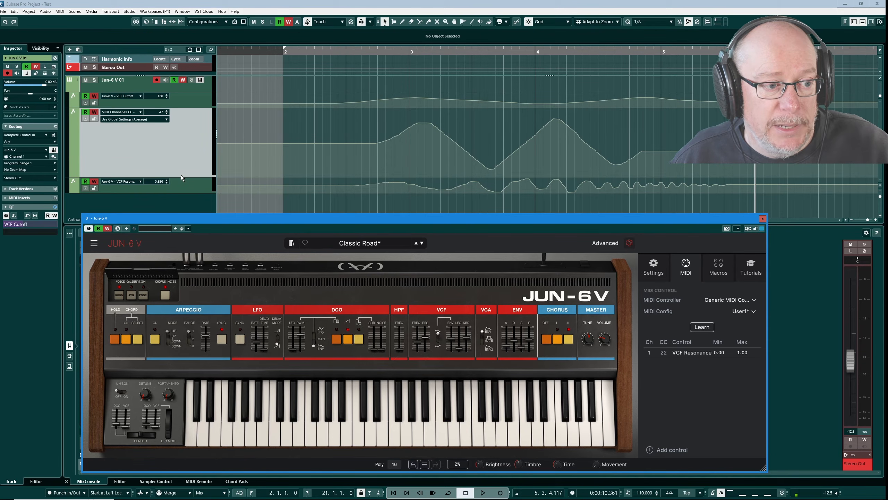
Step: Reduce the CC 22 automation track's height and enlarge the VCF Resonance track for comparing the two curves
{"action": "left_click_drag", "start_coordinate": [182, 177], "coordinate": [181, 146]}
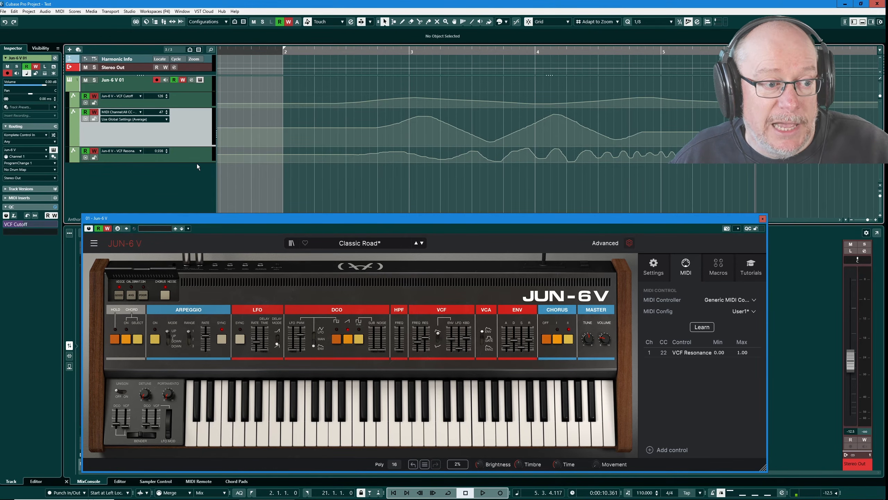
{"action": "left_click_drag", "start_coordinate": [197, 162], "coordinate": [195, 196]}
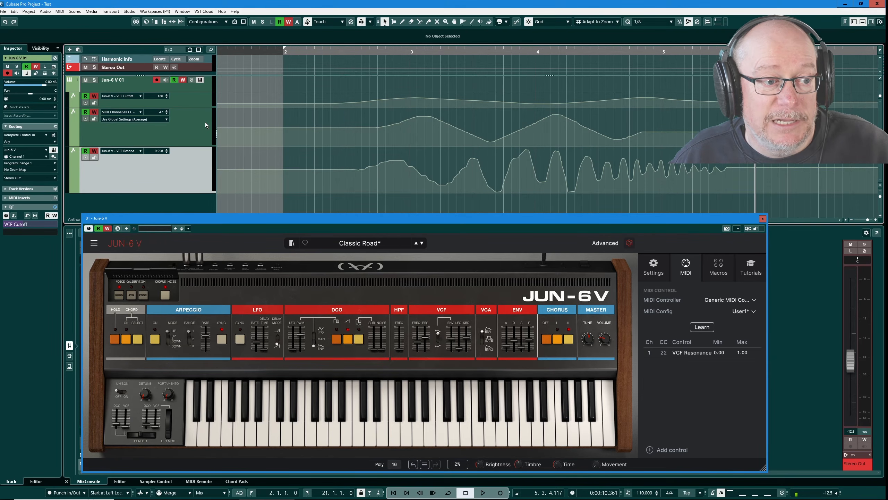
{"action": "left_click_drag", "start_coordinate": [201, 144], "coordinate": [201, 153]}
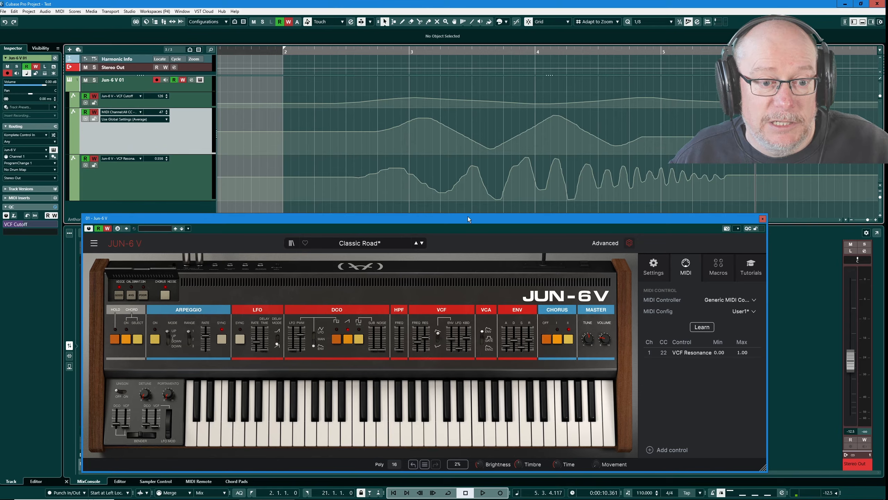
{"action": "left_click", "coordinate": [573, 142]}
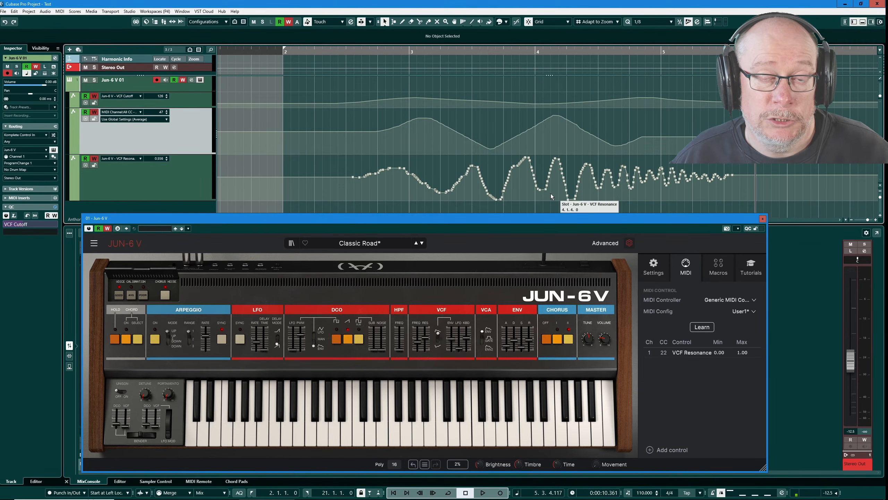
Step: Switch the Komplete Kontrol template to knob page 1 and bring the Jun-6 V instrument back into view
{"action": "left_click", "coordinate": [123, 83]}
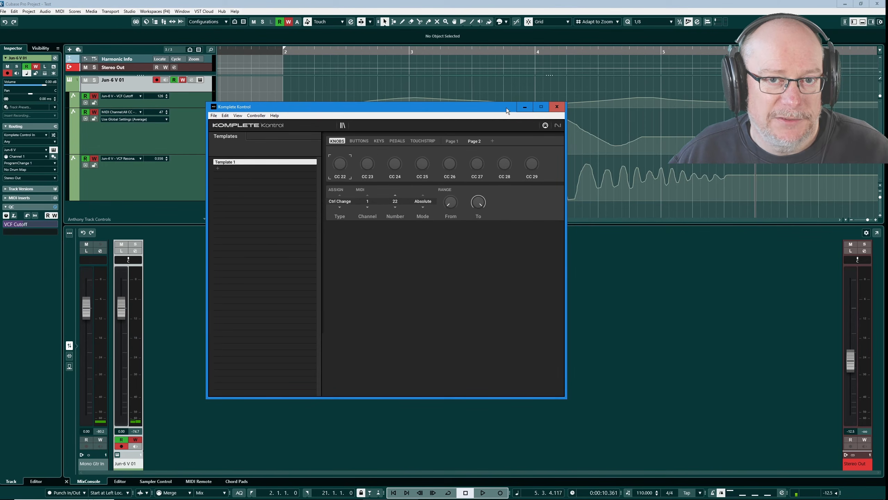
{"action": "left_click", "coordinate": [449, 144]}
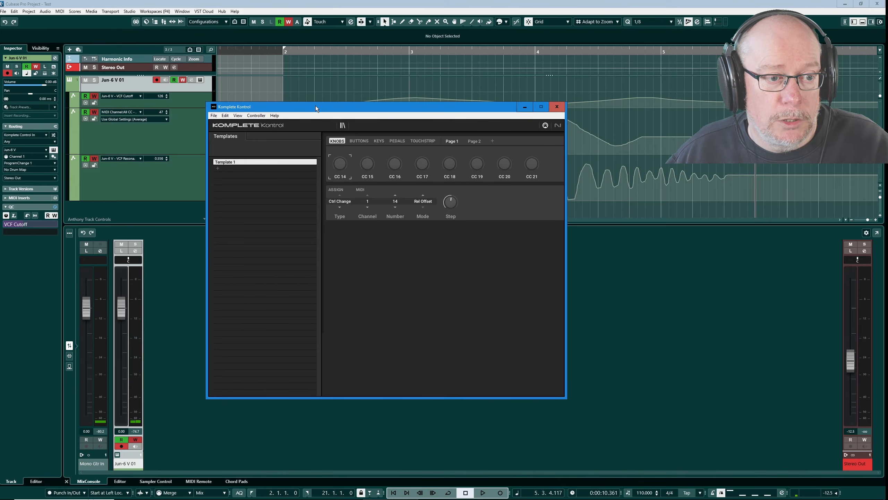
{"action": "left_click_drag", "start_coordinate": [316, 109], "coordinate": [0, 109]}
{"action": "left_click", "coordinate": [179, 250]}
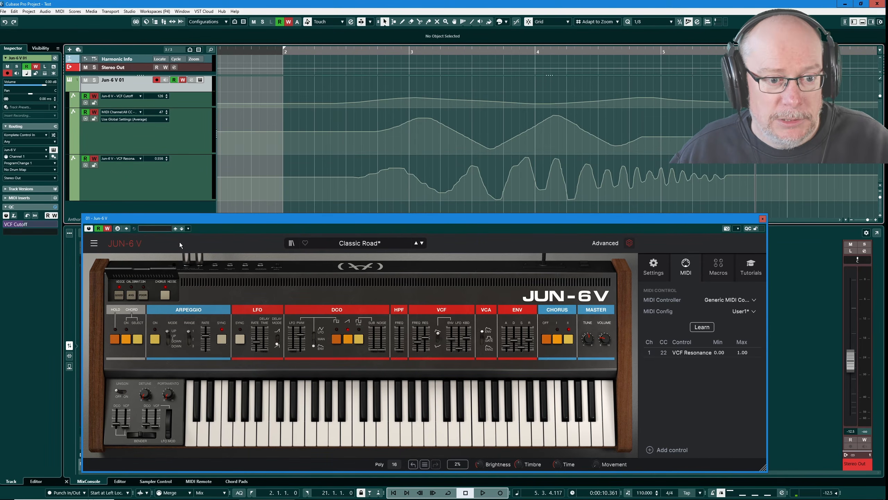
Step: Record VCF Cutoff automation with the quick control knob during playback, and increase the VCF Cutoff automation track's height
{"action": "key", "text": "space"}
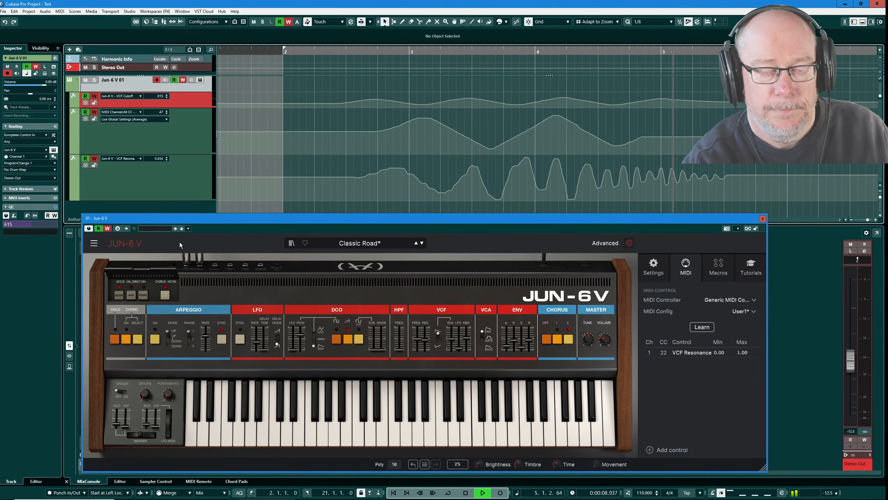
{"action": "key", "text": "space"}
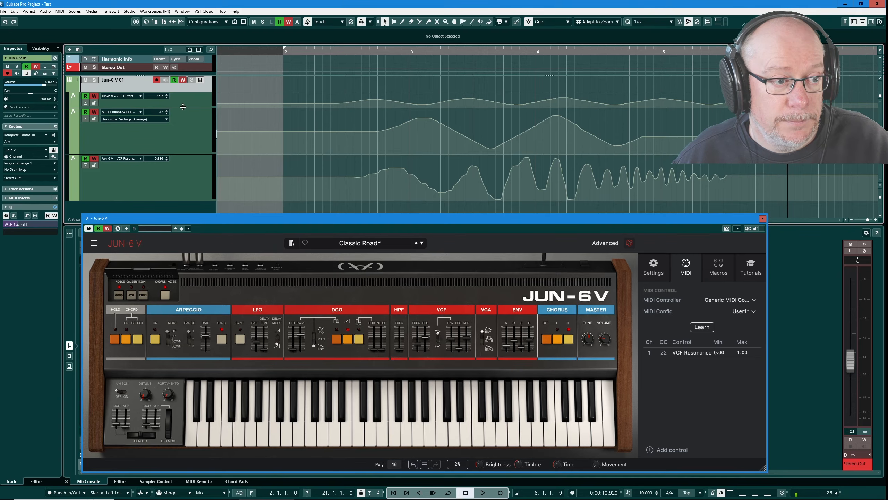
{"action": "left_click_drag", "start_coordinate": [183, 107], "coordinate": [178, 135]}
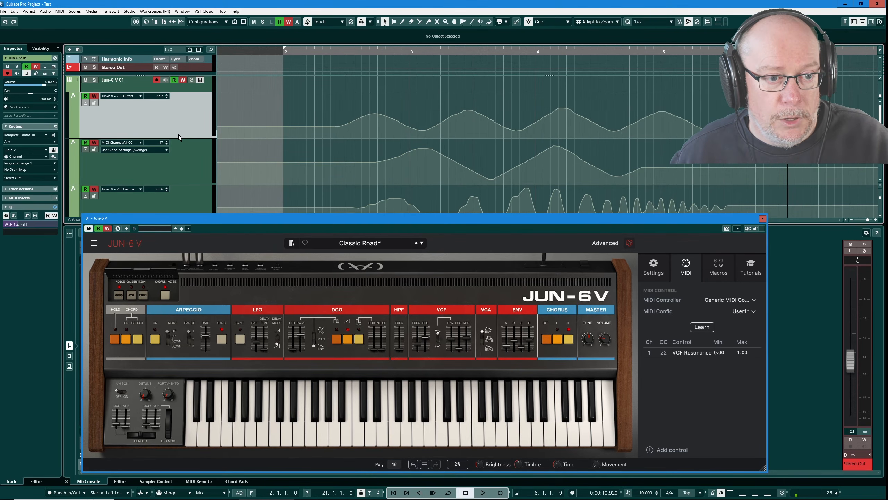
Step: From the left locator, record VCF Cutoff automation by moving the cutoff slider in the Jun-6 V interface during playback
{"action": "key", "text": "KP_1"}
{"action": "key", "text": "space"}
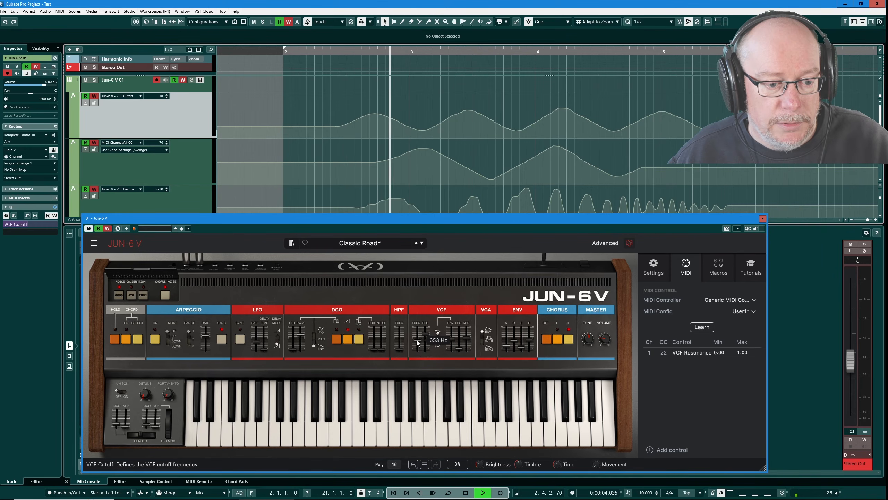
{"action": "mouse_move", "coordinate": [418, 343]}
{"action": "left_mouse_down"}
{"action": "mouse_move", "coordinate": [418, 328]}
{"action": "mouse_move", "coordinate": [417, 345]}
{"action": "left_mouse_up"}
{"action": "key", "text": "space"}
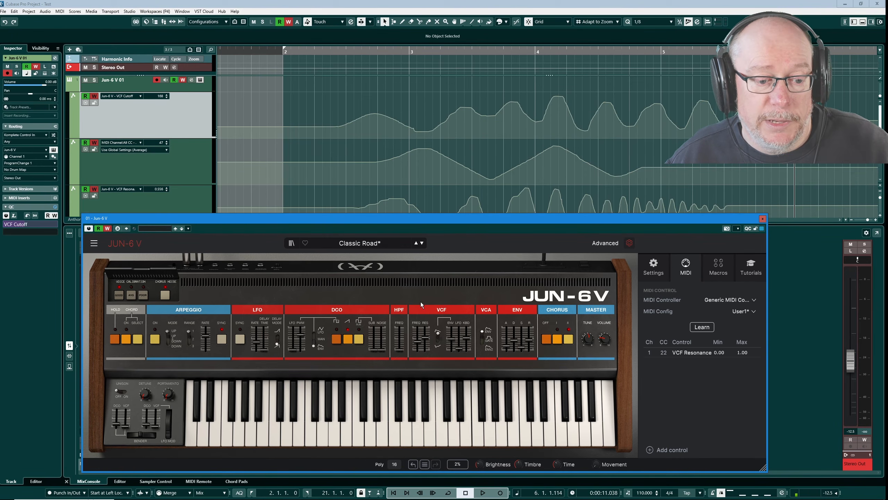
Step: Hide the automation tracks and show the first lower-row knob's properties in the MIDI Remote surface editor
{"action": "mouse_move", "coordinate": [404, 344]}
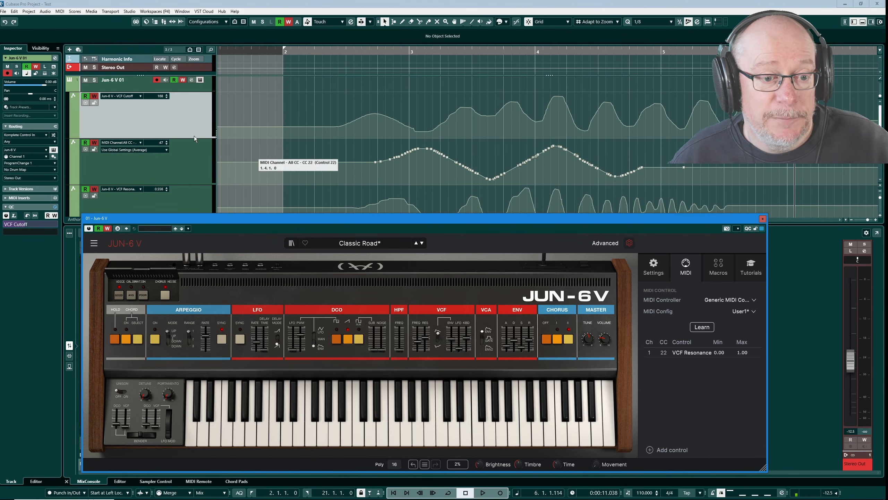
{"action": "right_click", "coordinate": [177, 111]}
{"action": "left_click", "coordinate": [206, 134]}
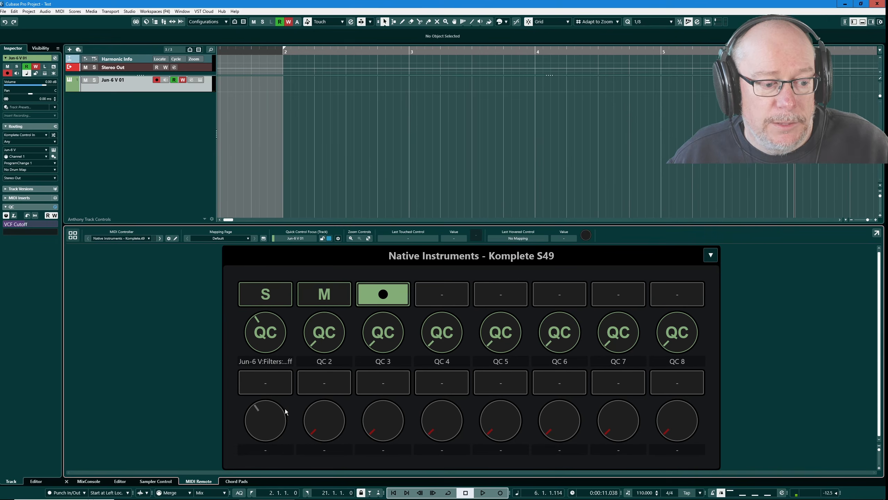
{"action": "left_click", "coordinate": [176, 238]}
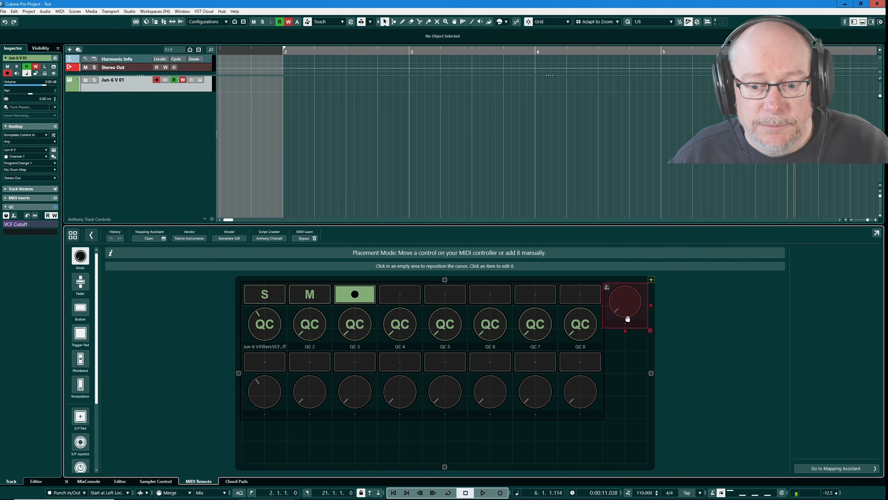
{"action": "left_click", "coordinate": [261, 393]}
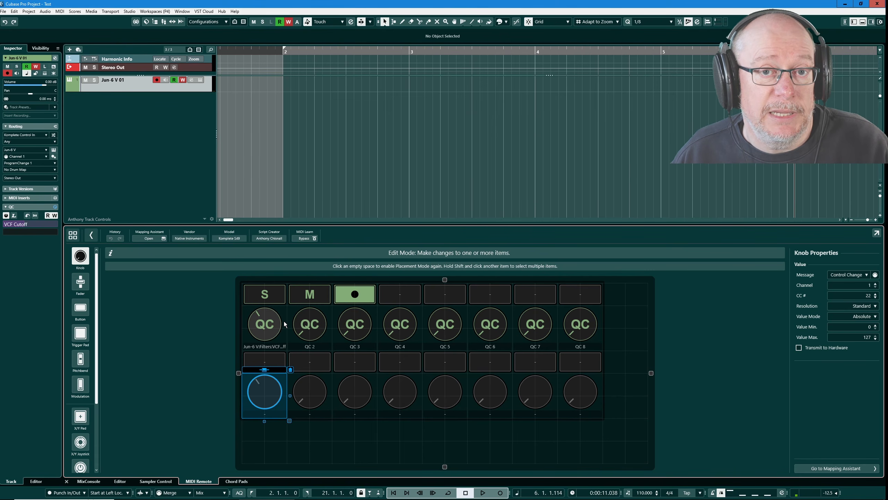
Step: Check the value mode options of the Jun-6 V's VCF Resonance MIDI assignment against the CC 22 knob's value mode, and close the plug-in
{"action": "left_click", "coordinate": [203, 80]}
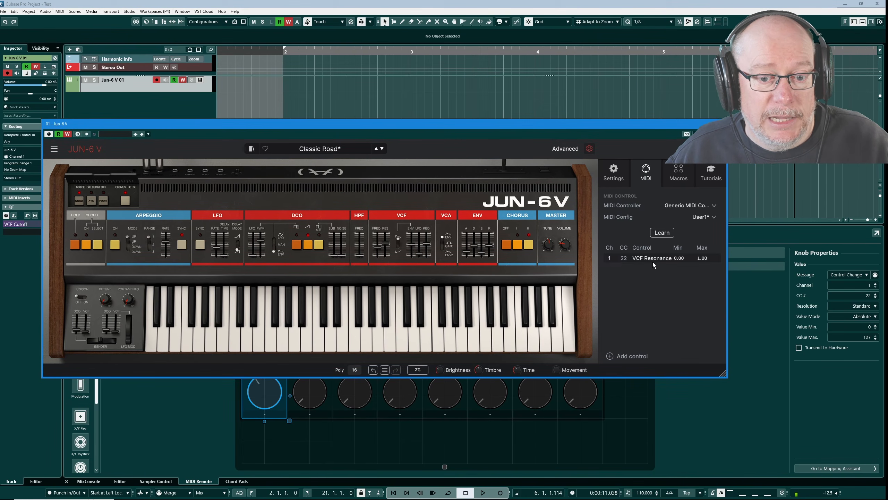
{"action": "right_click", "coordinate": [650, 256]}
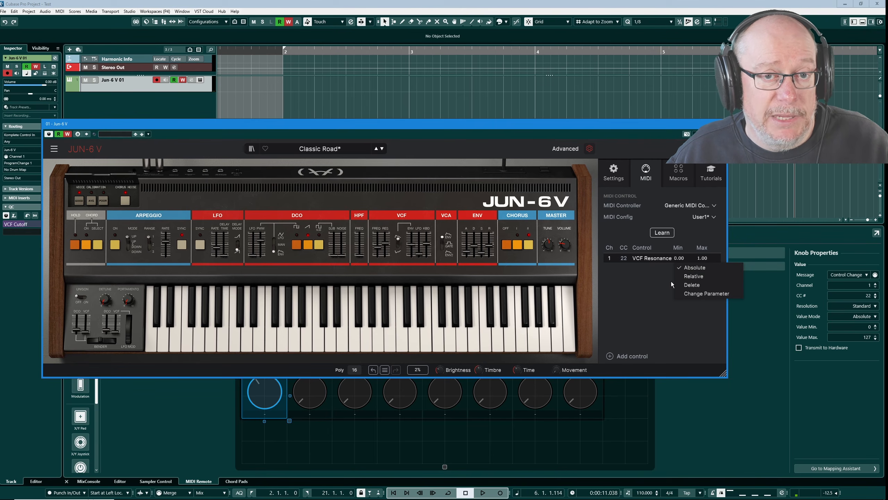
{"action": "left_click", "coordinate": [859, 323]}
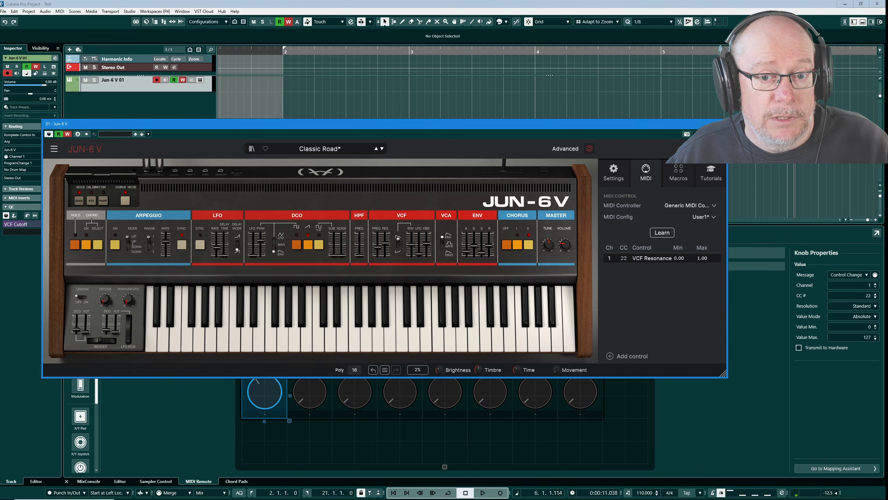
{"action": "left_click", "coordinate": [720, 124]}
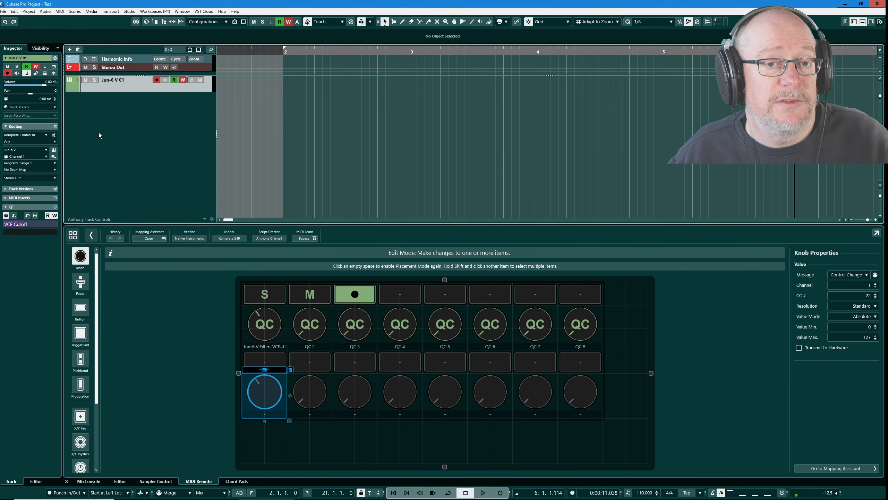